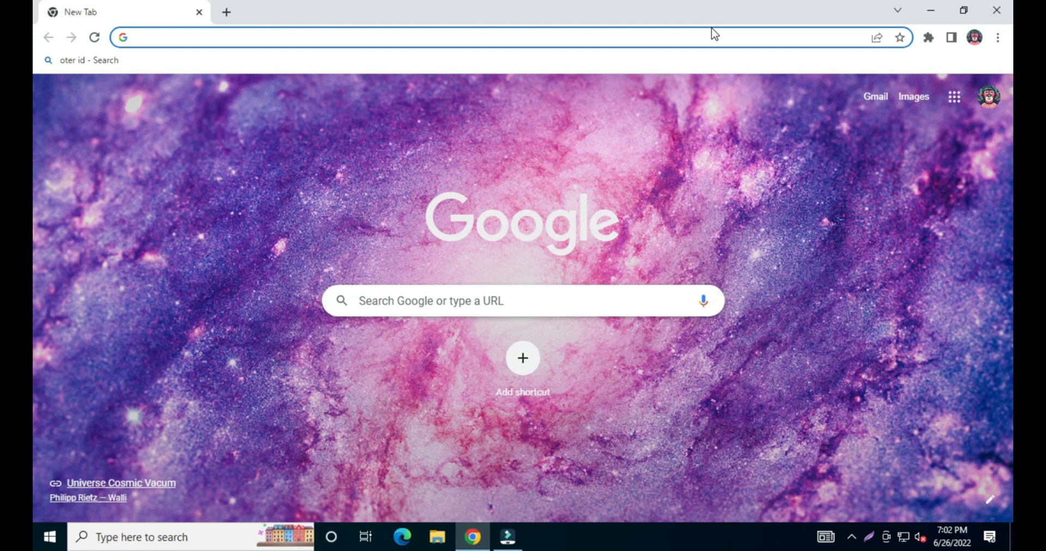
- Search the web for canva and open the Canva website from the results
{"action": "type", "text": "canva"}
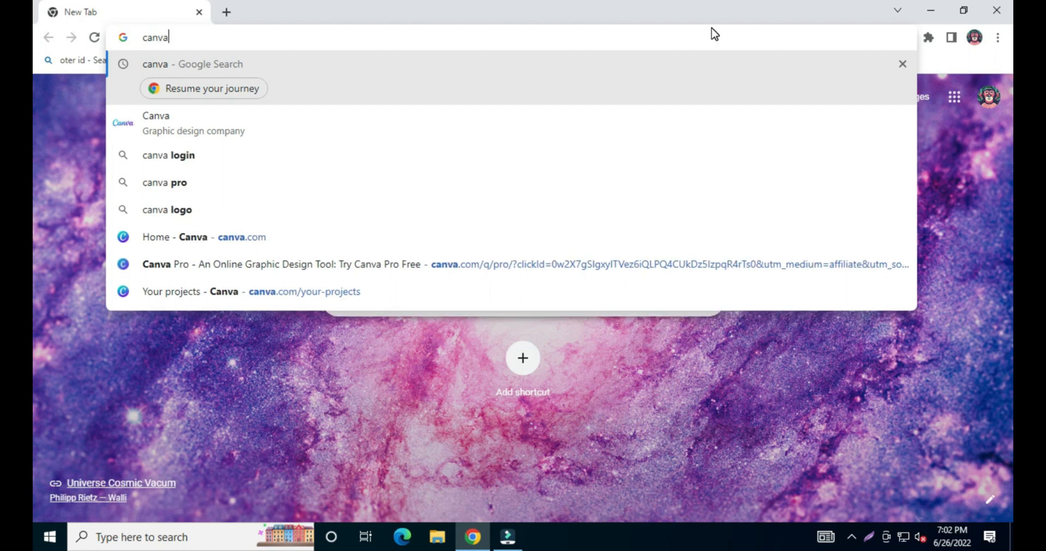
{"action": "key", "text": "Return"}
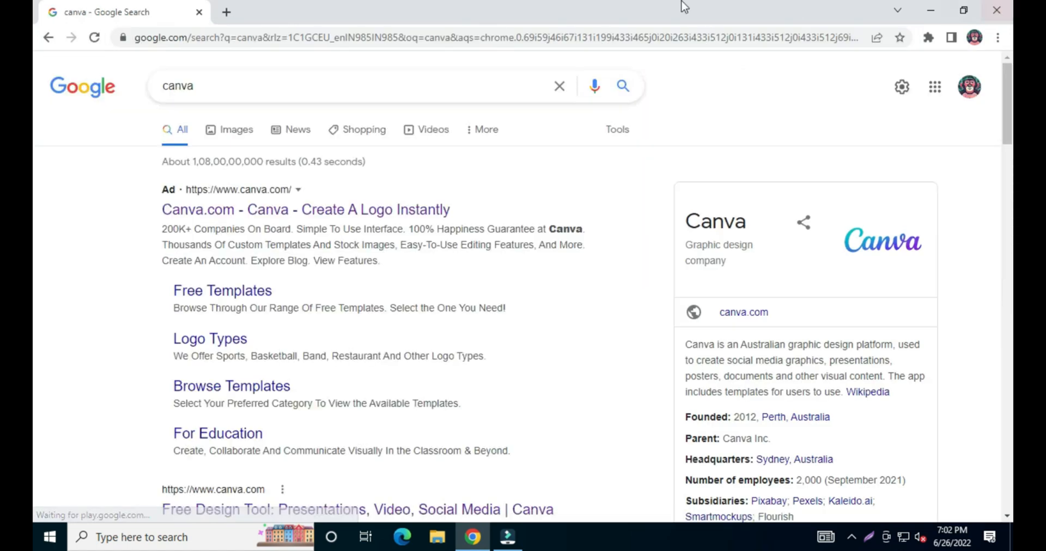
{"action": "left_click", "coordinate": [340, 218]}
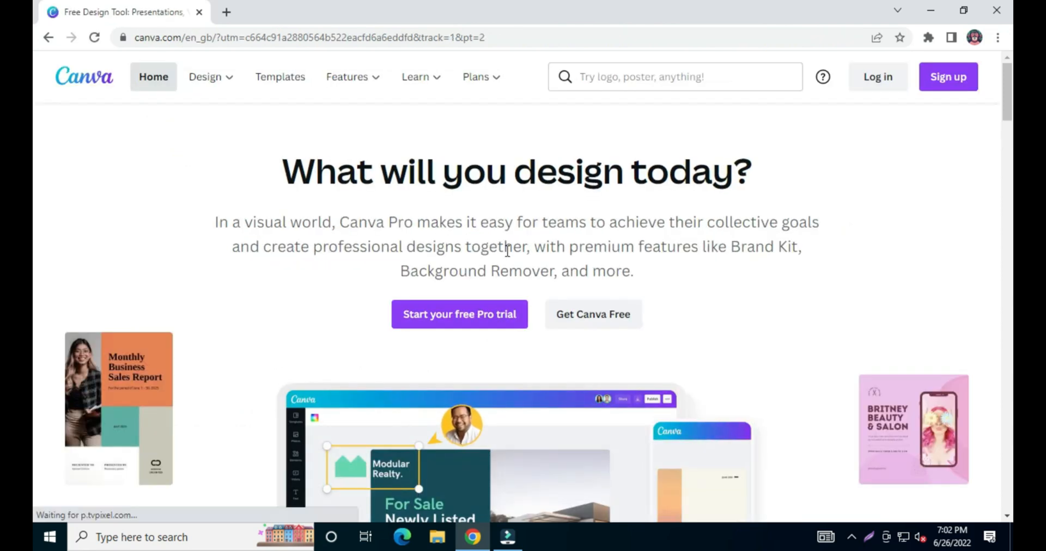
- Log in to Canva with Google, choosing the second listed account
{"action": "left_click", "coordinate": [878, 77]}
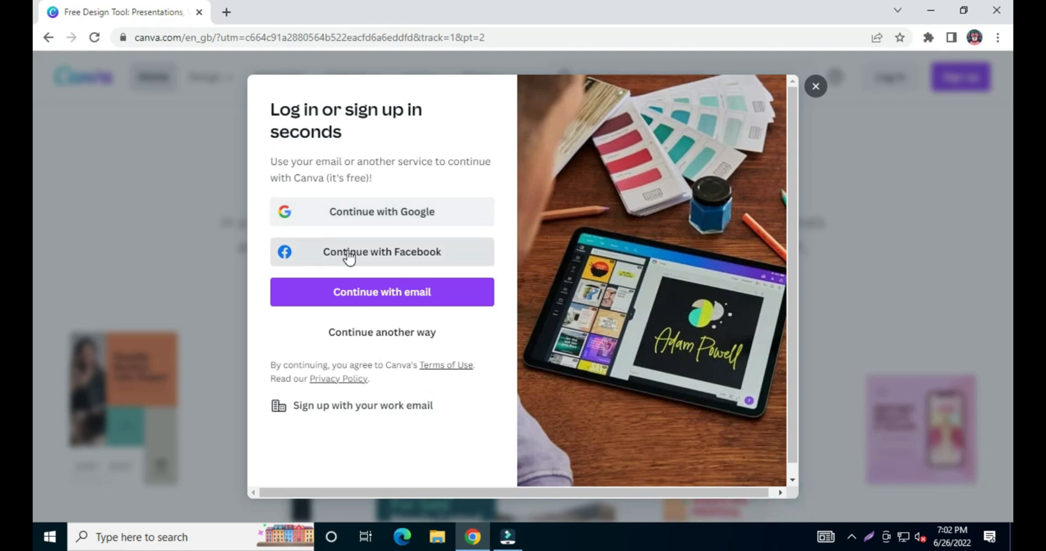
{"action": "left_click", "coordinate": [379, 217]}
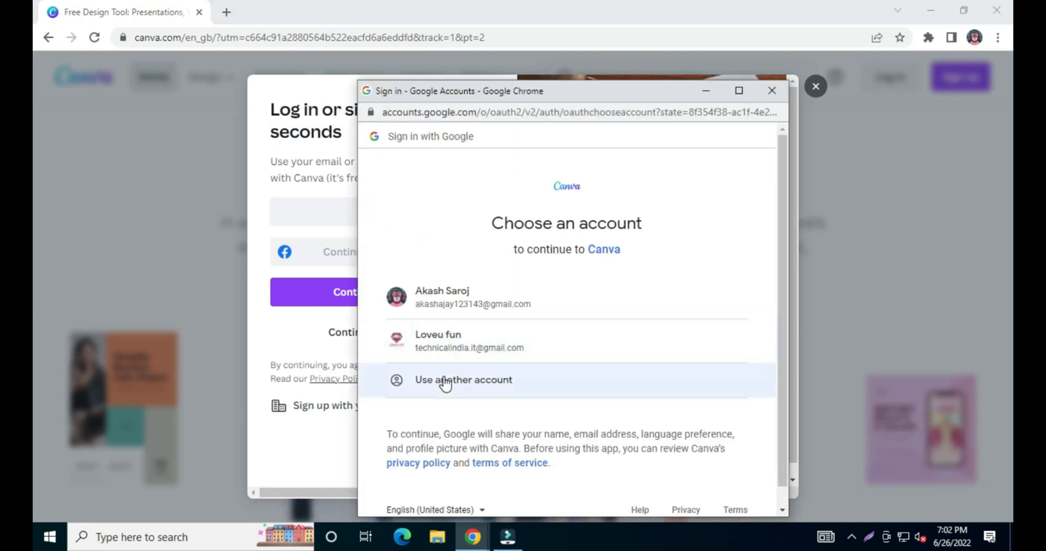
{"action": "left_click", "coordinate": [451, 337]}
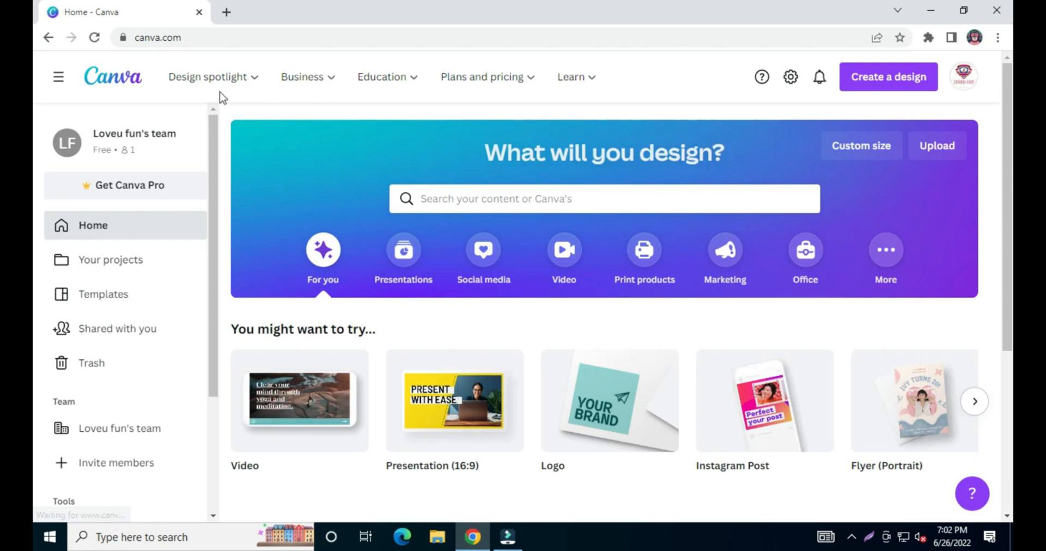
- Open a spare blank browser tab, return to the Canva home page and review the Design spotlight, Business, and Plans and pricing offerings
{"action": "left_click", "coordinate": [227, 13]}
{"action": "left_click", "coordinate": [188, 22]}
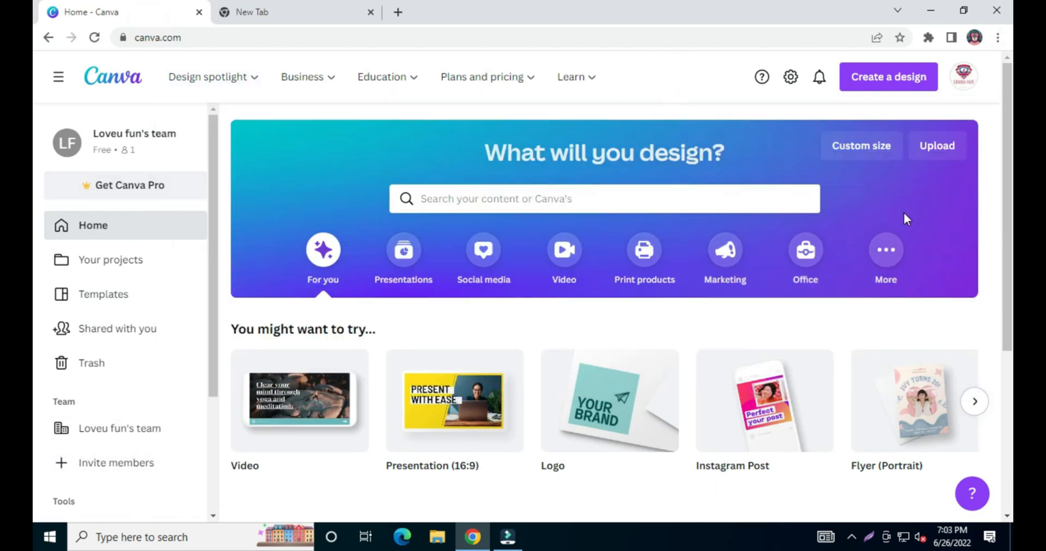
{"action": "mouse_move", "coordinate": [221, 94]}
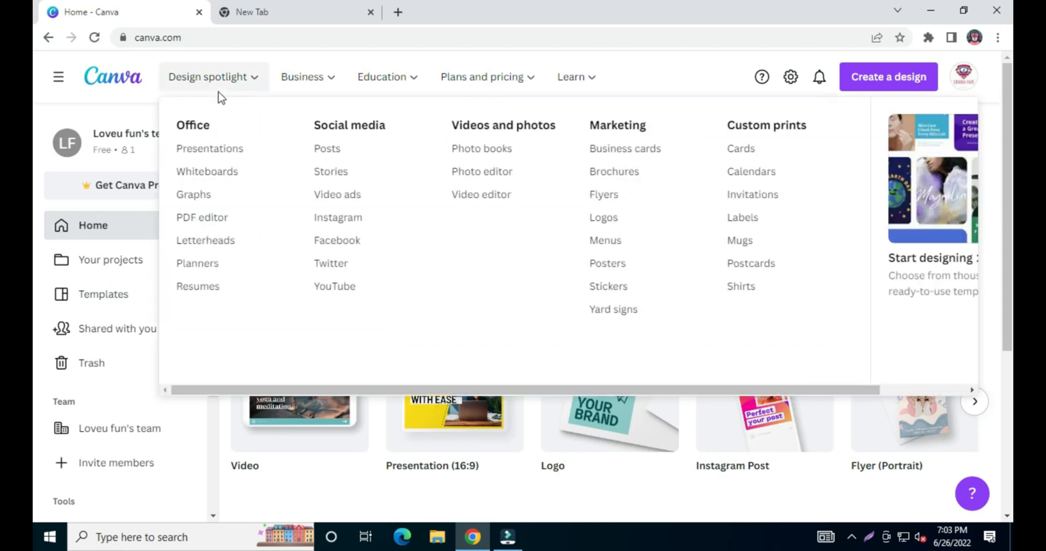
{"action": "mouse_move", "coordinate": [295, 84]}
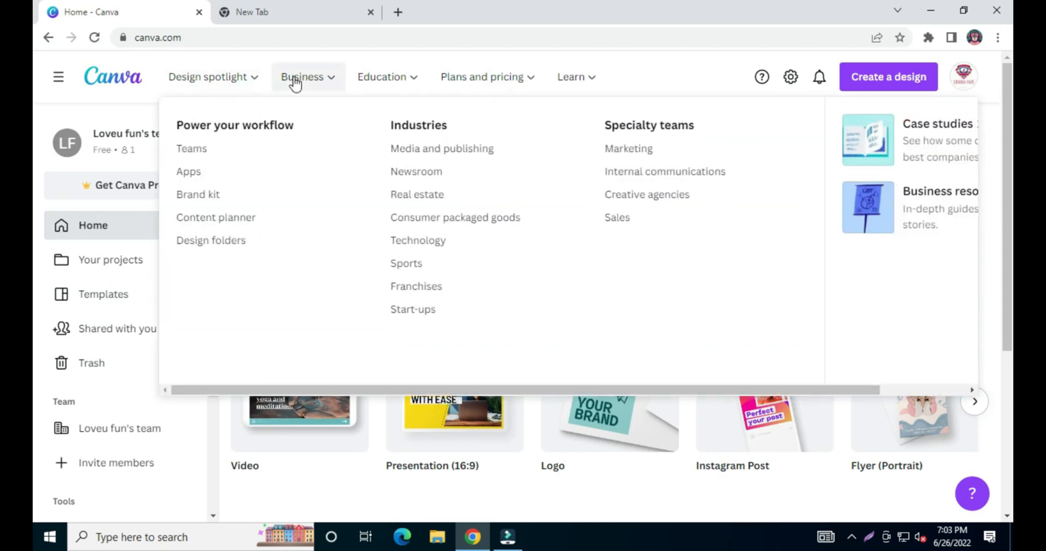
{"action": "mouse_move", "coordinate": [494, 85]}
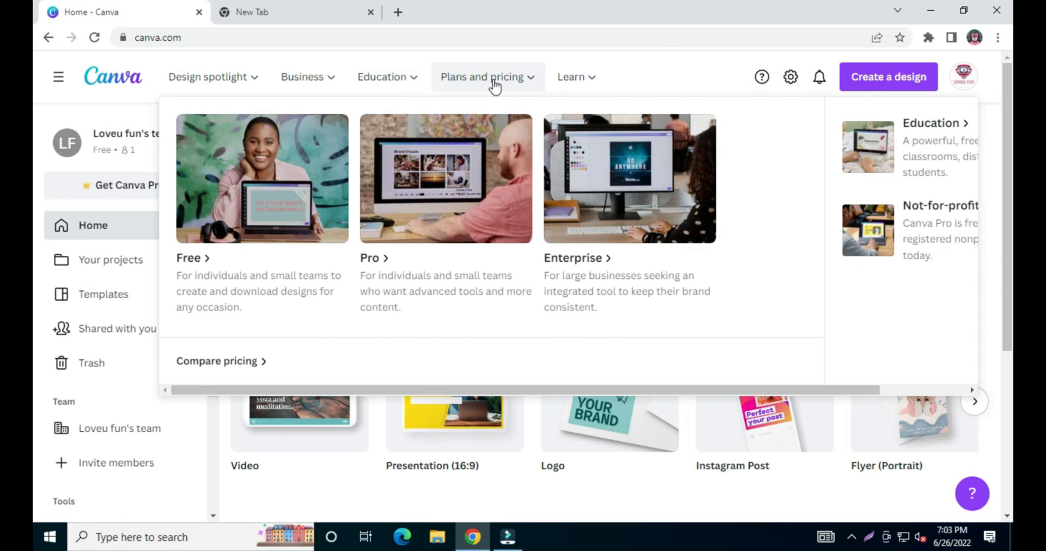
{"action": "mouse_move", "coordinate": [580, 95]}
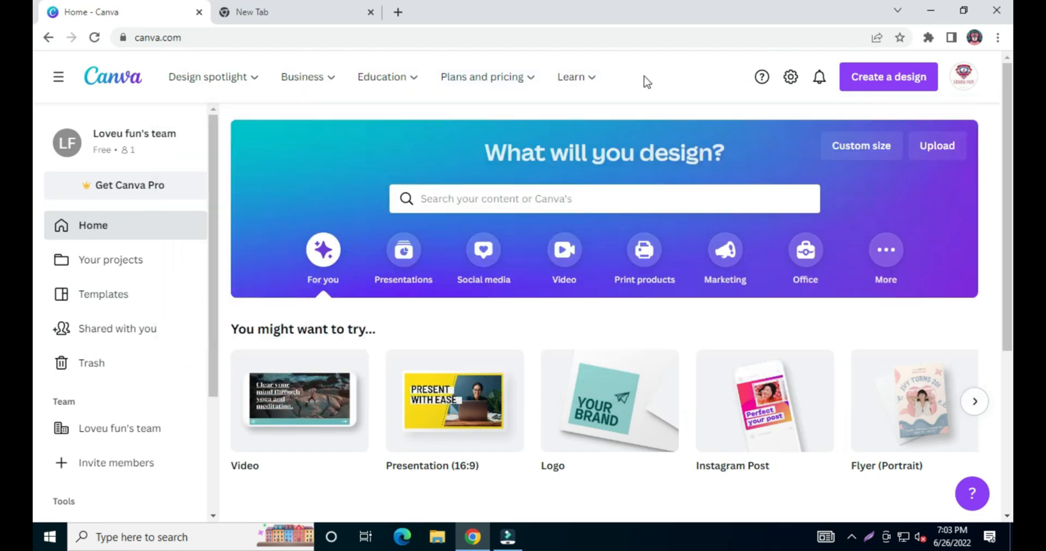
{"action": "mouse_move", "coordinate": [364, 81]}
{"action": "mouse_move", "coordinate": [246, 80]}
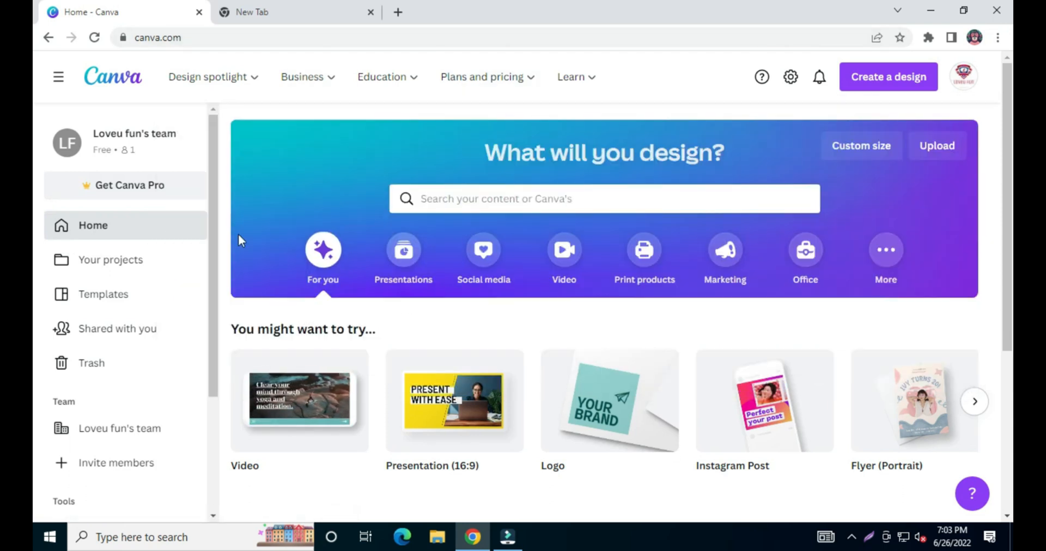
- Open Your projects and look through the recent designs and the folders listed beneath them
{"action": "left_click", "coordinate": [97, 266]}
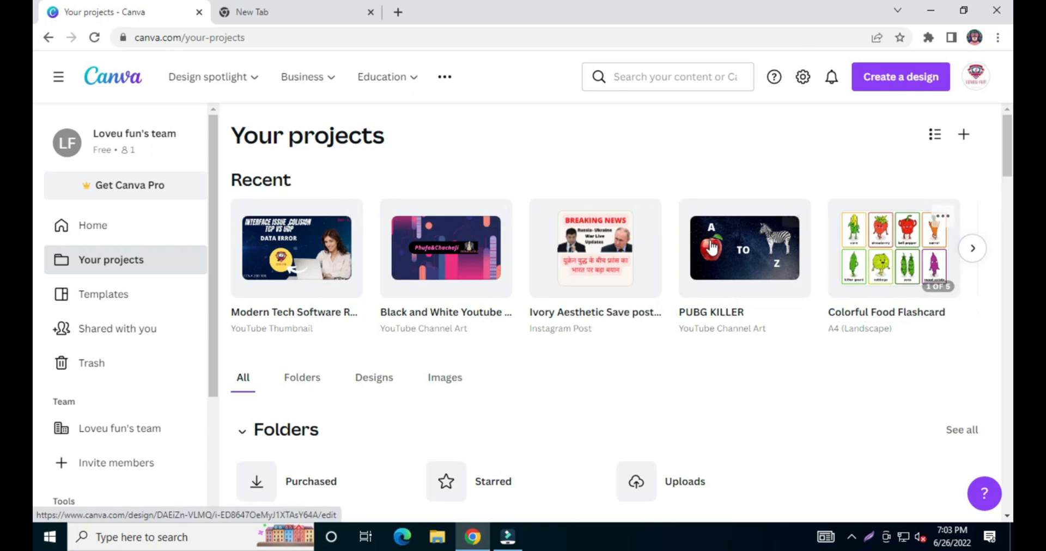
{"action": "left_click", "coordinate": [973, 249]}
{"action": "left_click", "coordinate": [972, 248]}
{"action": "left_click", "coordinate": [972, 248]}
{"action": "left_click", "coordinate": [972, 248]}
{"action": "scroll", "coordinate": [616, 403], "scroll_direction": "down", "scroll_amount": 2}
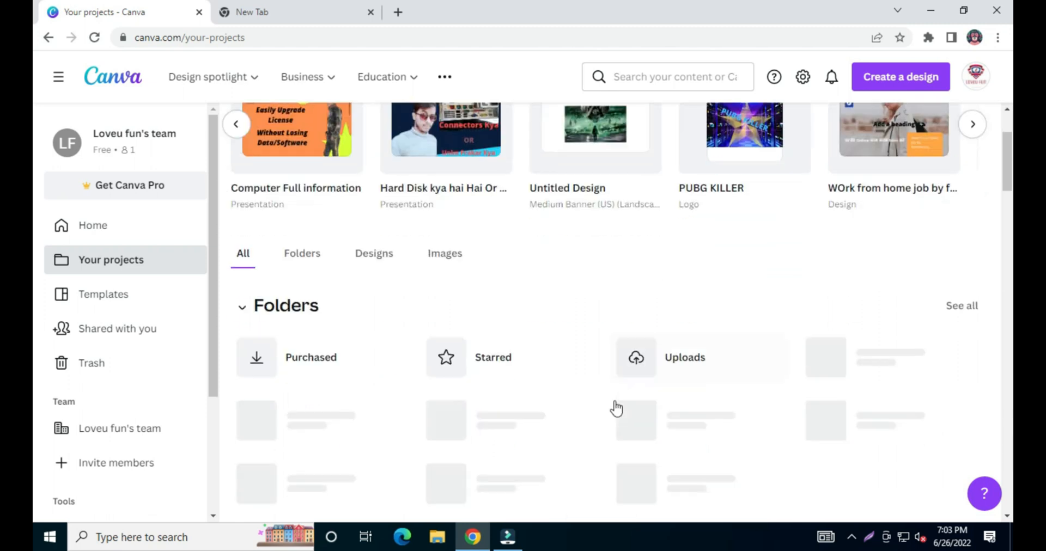
{"action": "scroll", "coordinate": [614, 402], "scroll_direction": "up", "scroll_amount": 2}
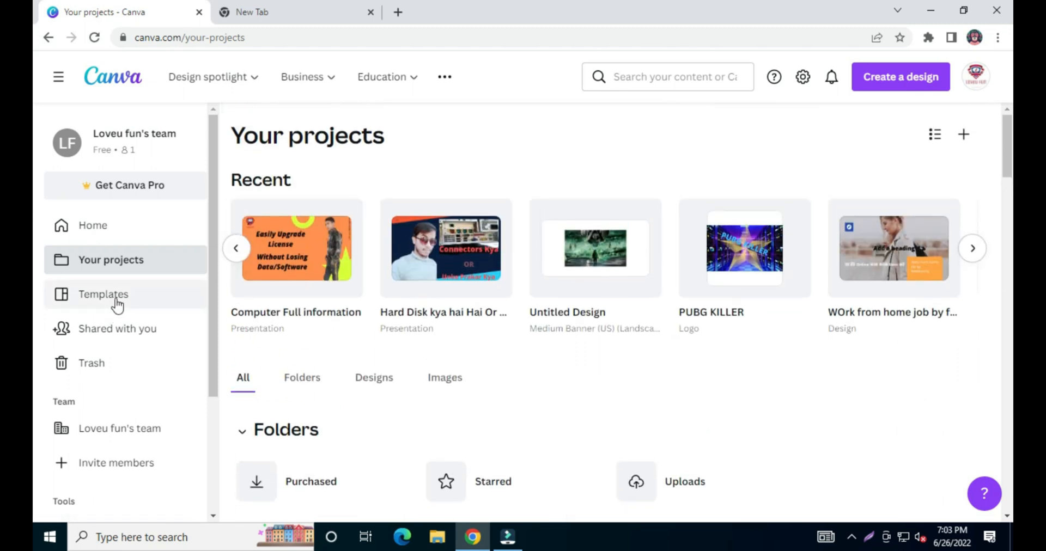
- Open the template library and look through its recommended types, subjects and classroom decor kits
{"action": "left_click", "coordinate": [116, 303]}
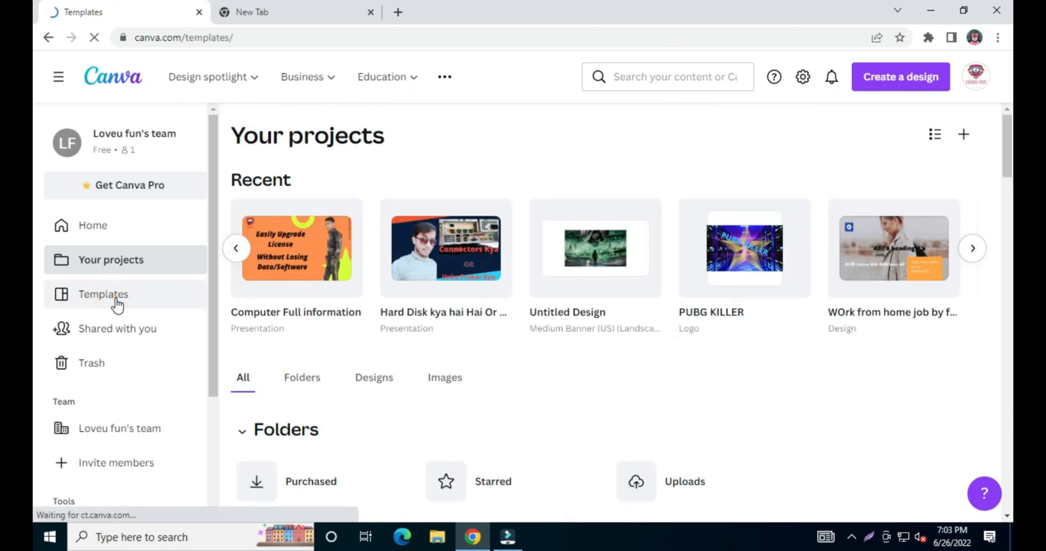
{"action": "scroll", "coordinate": [455, 332], "scroll_direction": "down", "scroll_amount": 4}
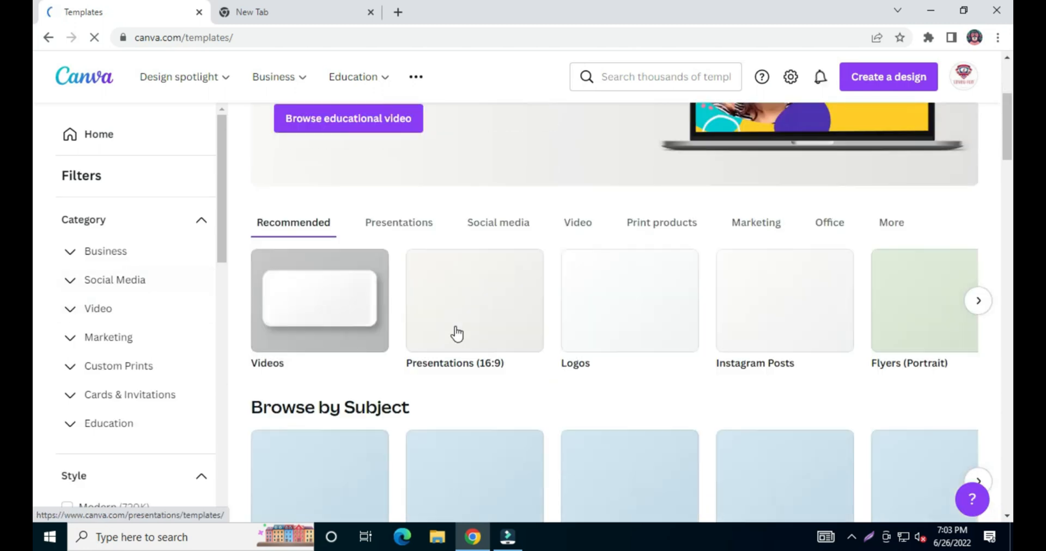
{"action": "scroll", "coordinate": [457, 333], "scroll_direction": "down", "scroll_amount": 1}
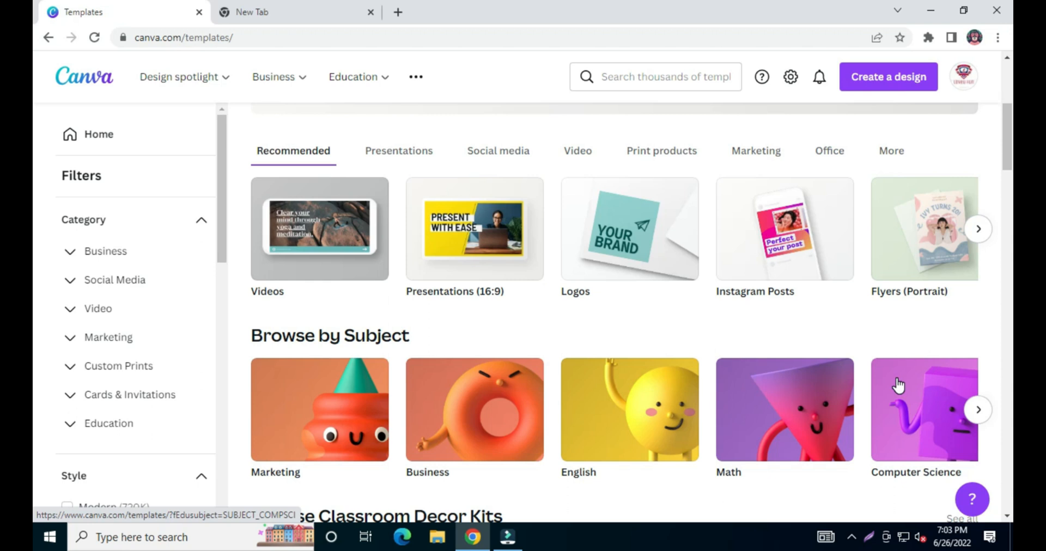
{"action": "scroll", "coordinate": [898, 385], "scroll_direction": "down", "scroll_amount": 6}
{"action": "scroll", "coordinate": [401, 251], "scroll_direction": "up", "scroll_amount": 6}
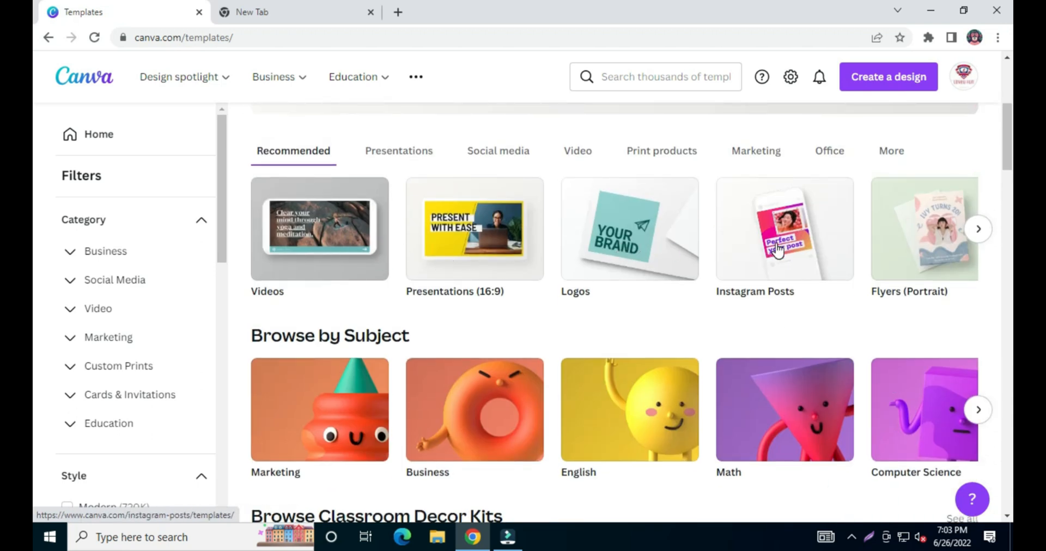
- Browse the Videos templates and preview Dark Blue and White Simple Thanks For Watching Outro YouTube, then close the preview
{"action": "left_click", "coordinate": [296, 244]}
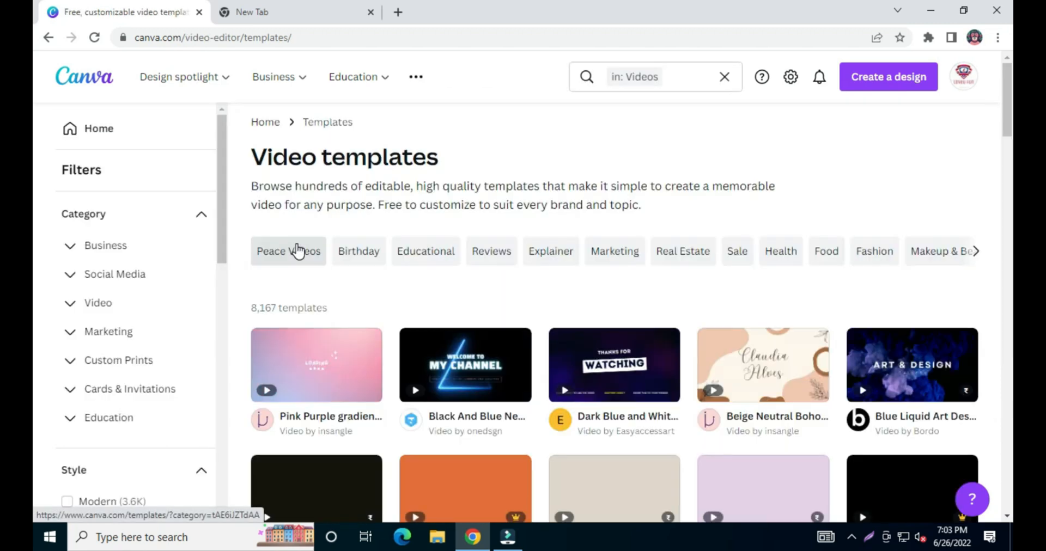
{"action": "scroll", "coordinate": [539, 373], "scroll_direction": "down", "scroll_amount": 3}
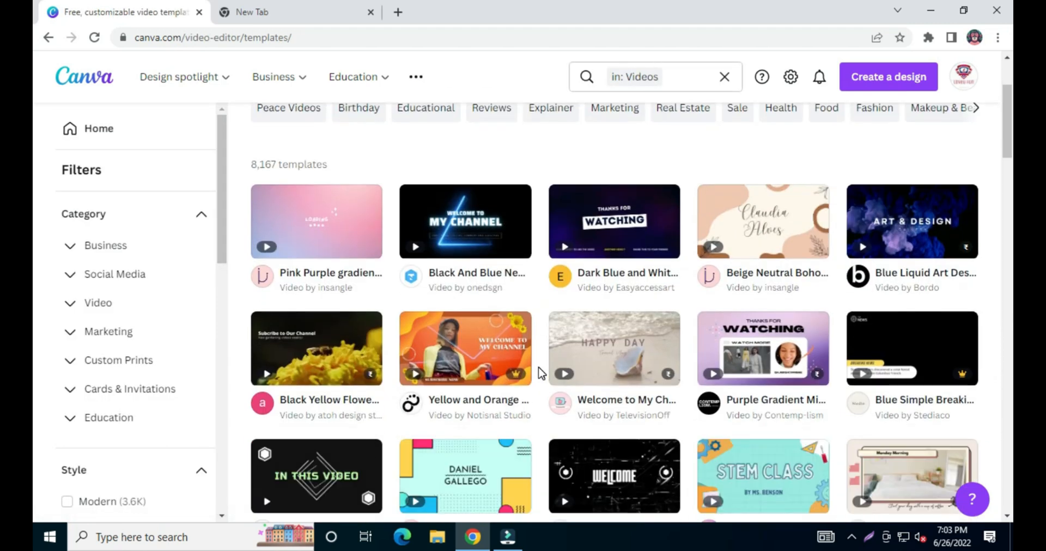
{"action": "scroll", "coordinate": [540, 370], "scroll_direction": "down", "scroll_amount": 5}
{"action": "mouse_move", "coordinate": [633, 440]}
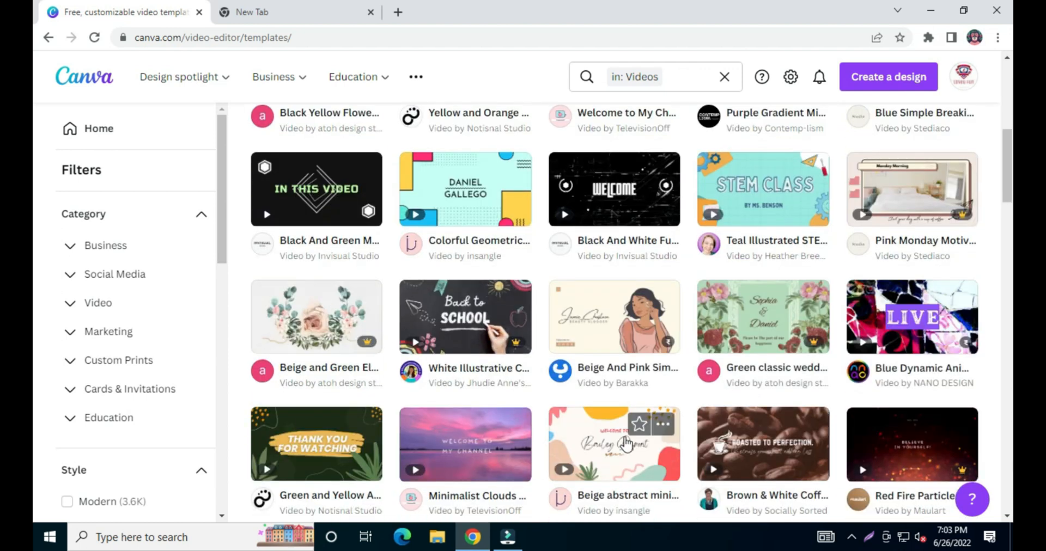
{"action": "scroll", "coordinate": [632, 440], "scroll_direction": "up", "scroll_amount": 5}
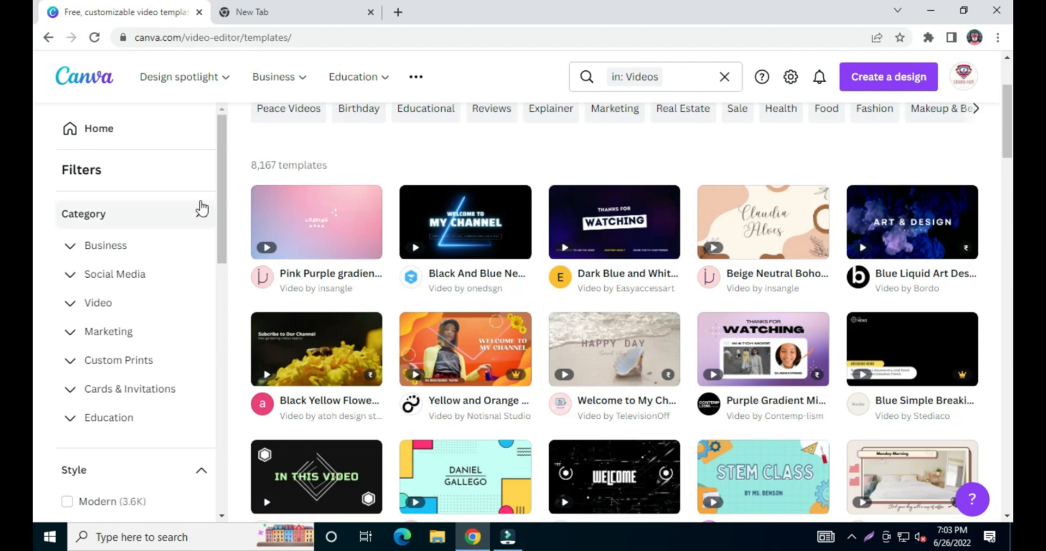
{"action": "left_click", "coordinate": [605, 199]}
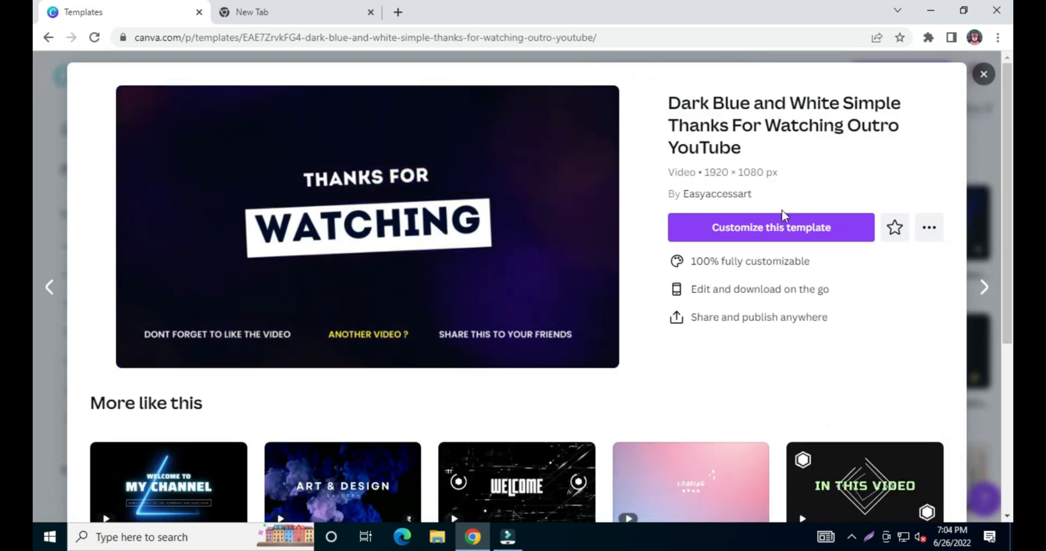
{"action": "left_click", "coordinate": [983, 74]}
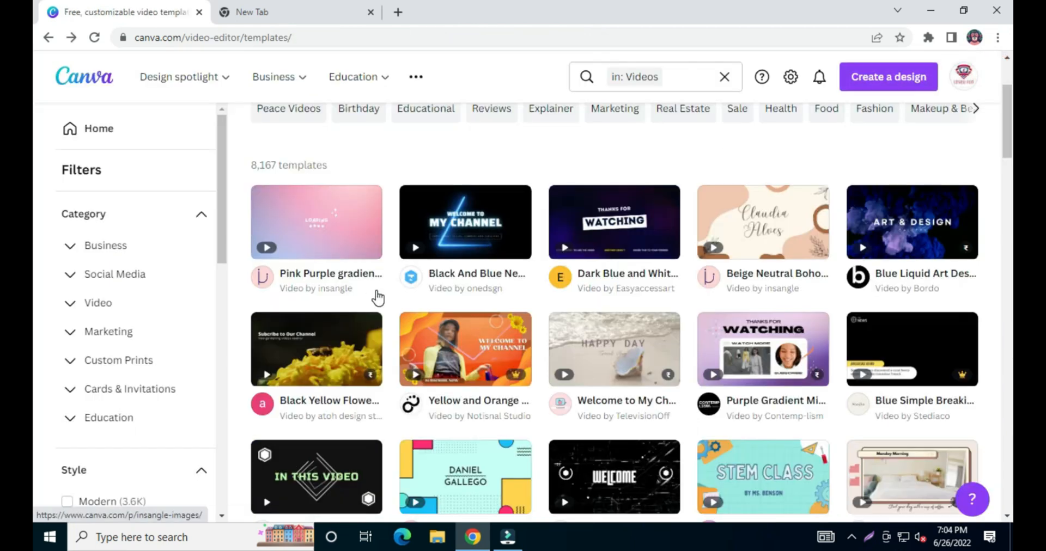
- Open the Ocean classroom decor kit and start a design from the Chalkboard Welcome Schoology Course Card template
{"action": "scroll", "coordinate": [376, 294], "scroll_direction": "down", "scroll_amount": 1}
{"action": "scroll", "coordinate": [516, 299], "scroll_direction": "down", "scroll_amount": 1}
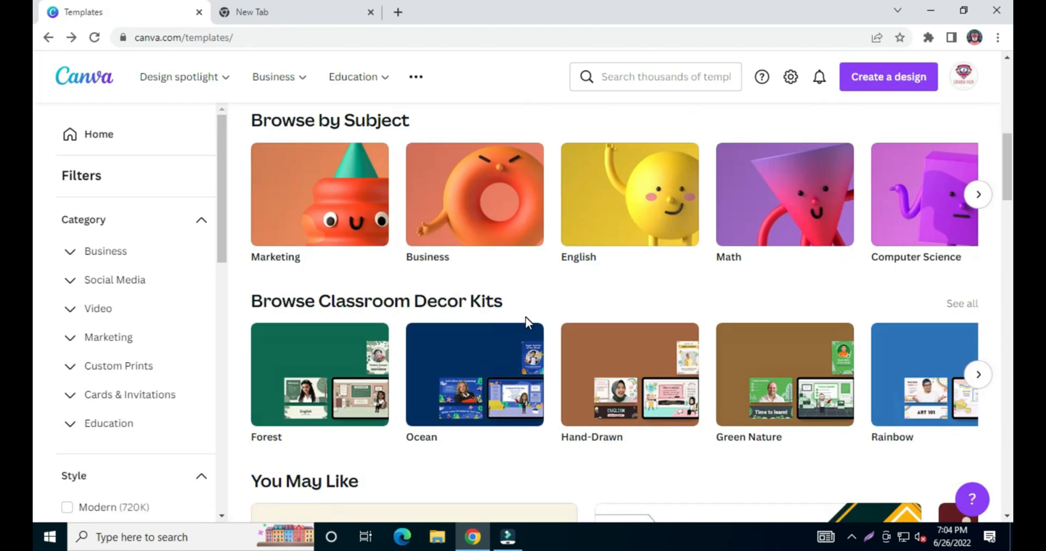
{"action": "scroll", "coordinate": [527, 322], "scroll_direction": "down", "scroll_amount": 1}
{"action": "left_click", "coordinate": [468, 308]}
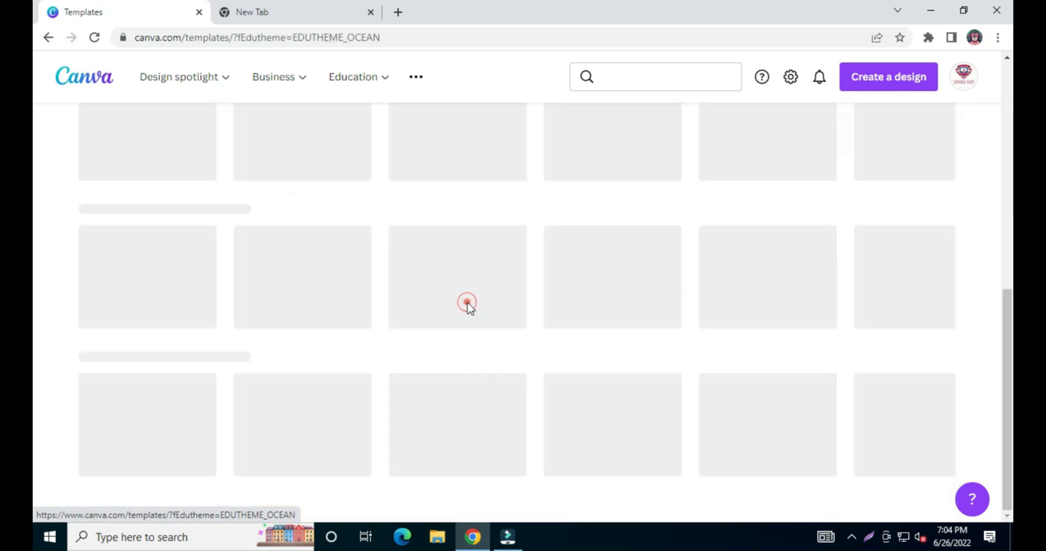
{"action": "scroll", "coordinate": [466, 303], "scroll_direction": "down", "scroll_amount": 1}
{"action": "left_click", "coordinate": [303, 248]}
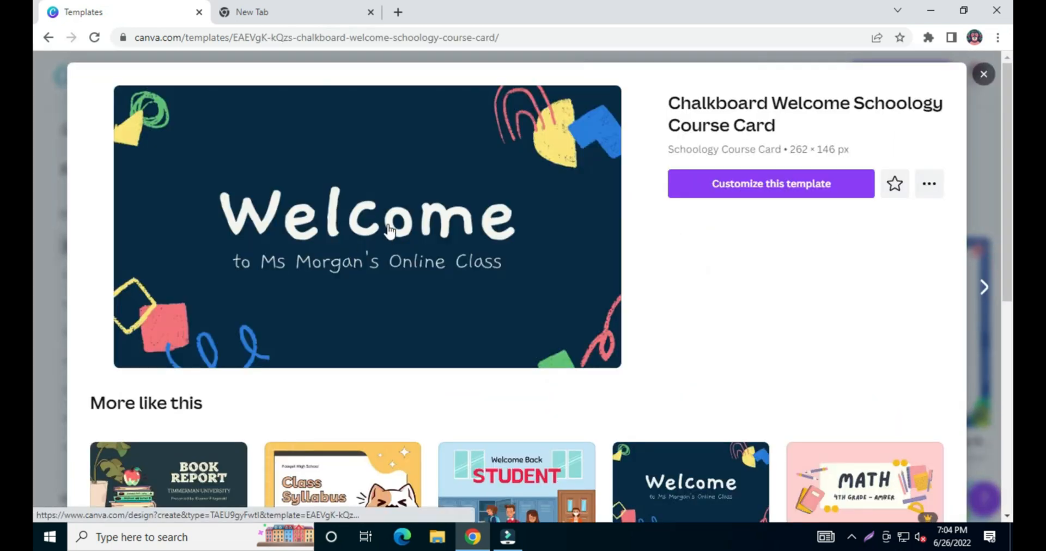
{"action": "left_click", "coordinate": [389, 230]}
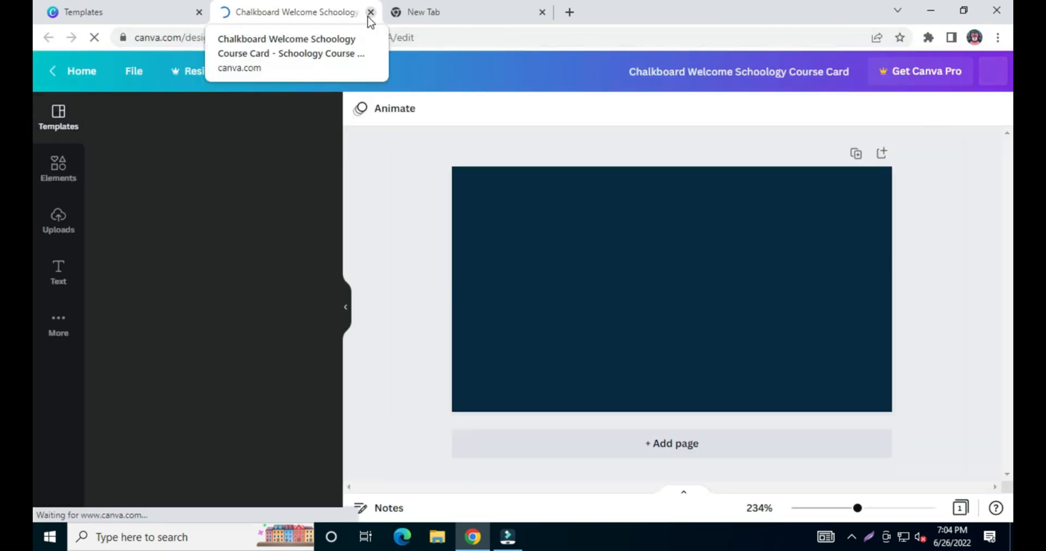
- Delete the Welcome title and the online class subtitle from the course card
{"action": "left_click", "coordinate": [616, 280]}
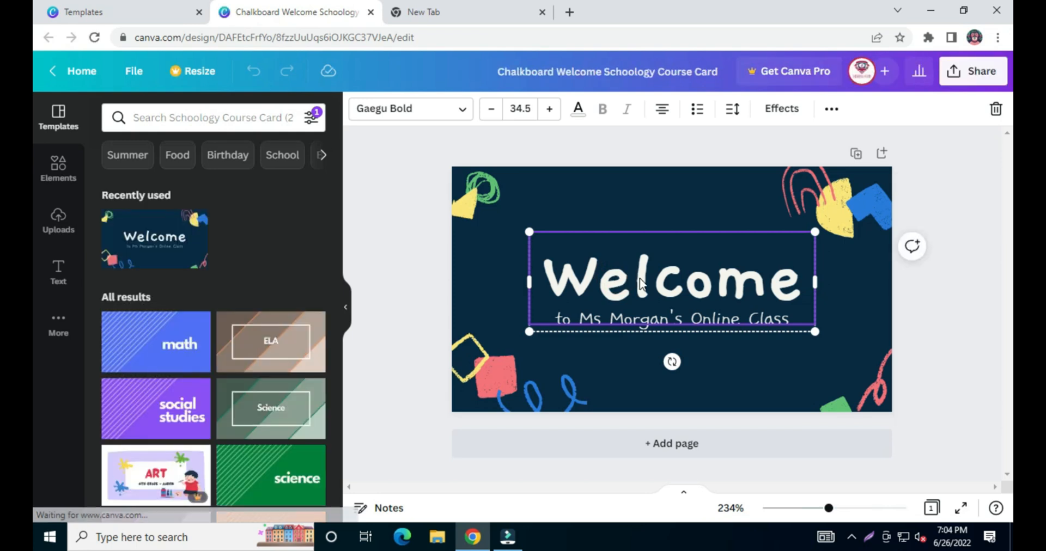
{"action": "key", "text": "Delete"}
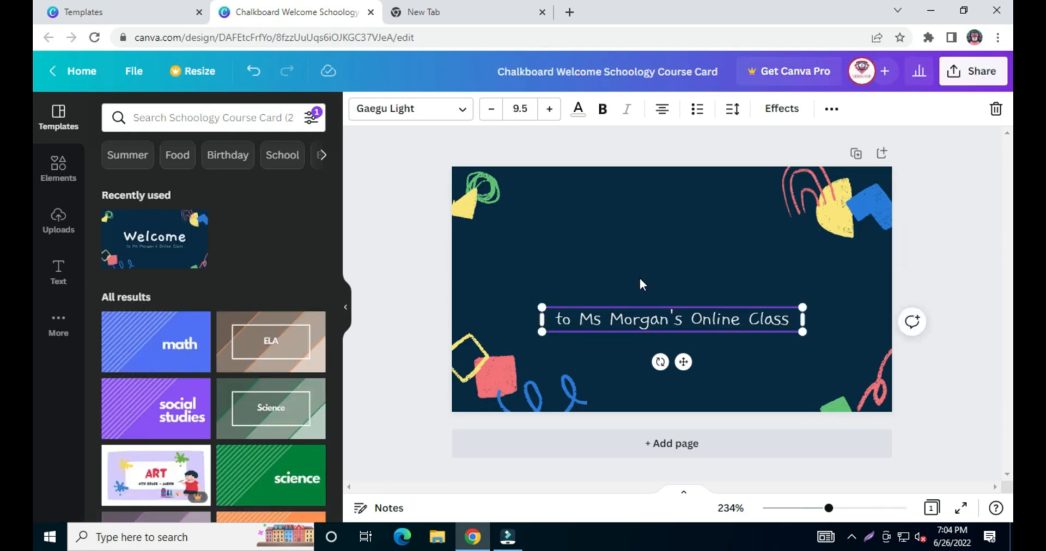
{"action": "key", "text": "Delete"}
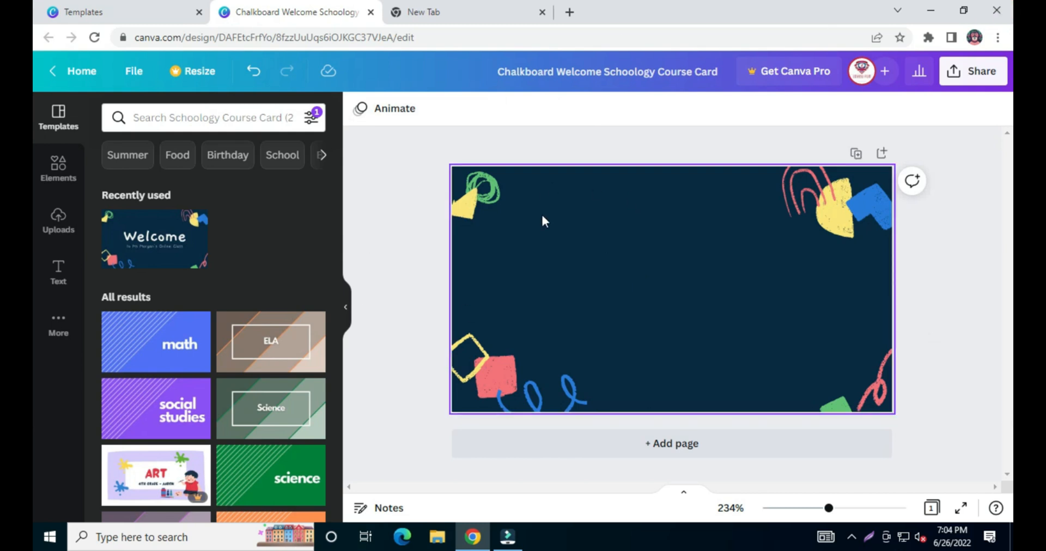
- Add a heading text box to the emptied course card
{"action": "left_click", "coordinate": [56, 290]}
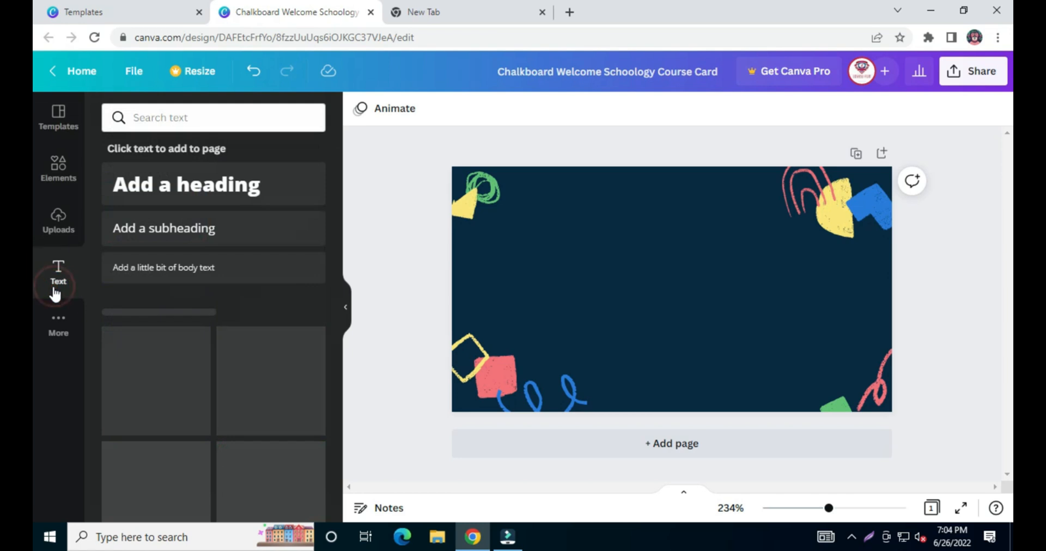
{"action": "left_click", "coordinate": [163, 267]}
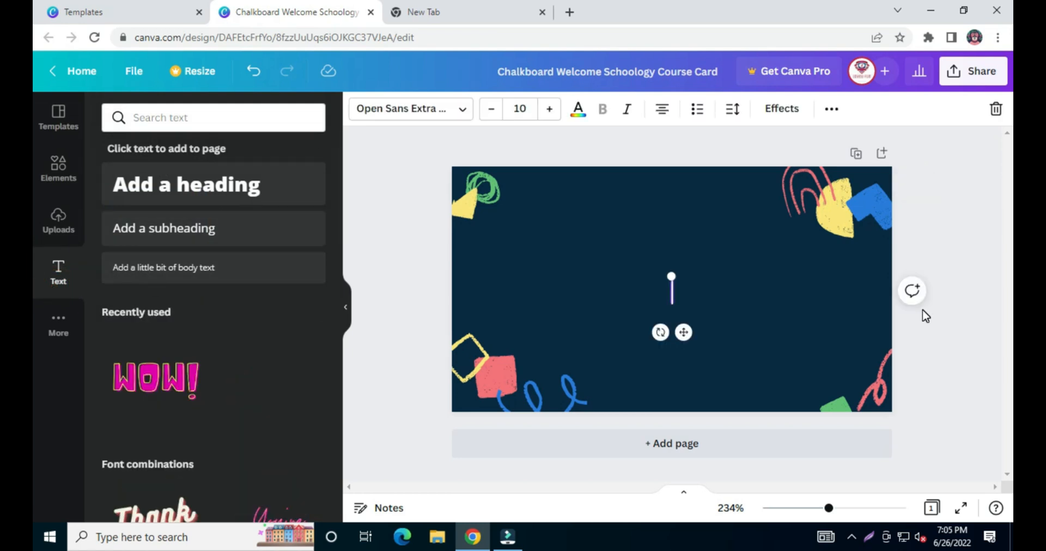
{"action": "left_click", "coordinate": [197, 191]}
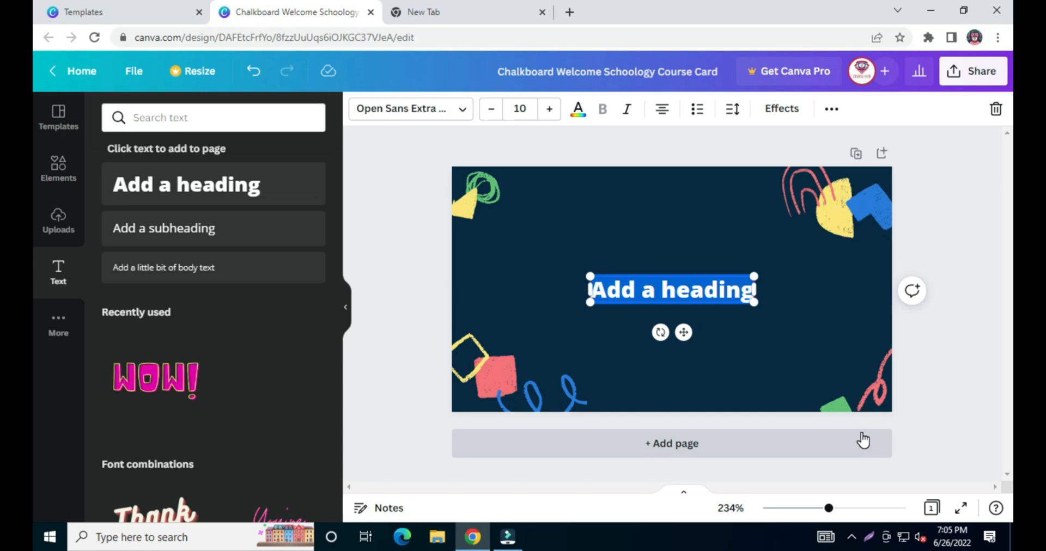
- Replace the heading's placeholder text with a short self-introduction sentence containing the person's full name
{"action": "type", "text": "Mera  name kas"}
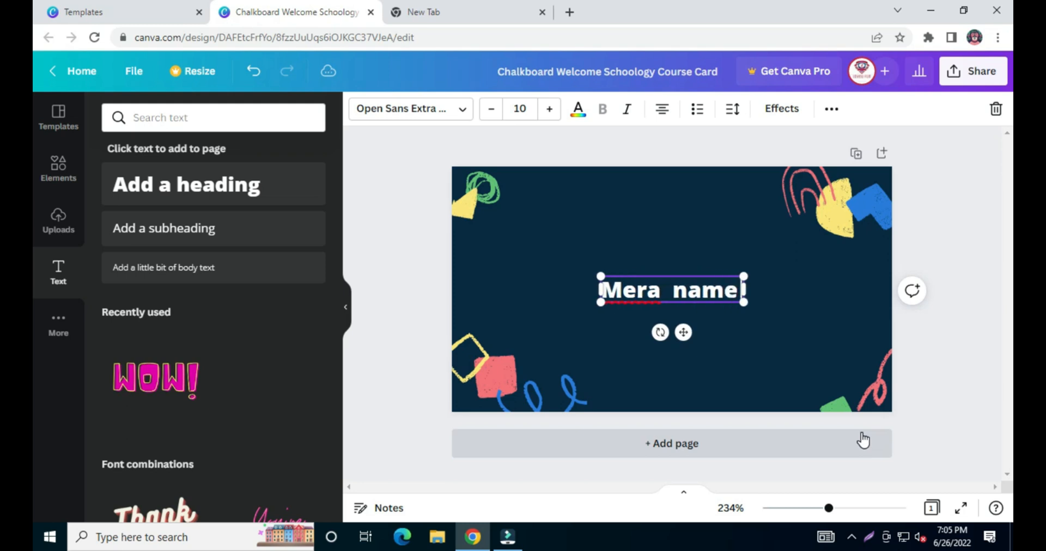
{"action": "key", "text": "BackSpace"}
{"action": "key", "text": "BackSpace"}
{"action": "key", "text": "BackSpace"}
{"action": "type", "text": "akash kum"}
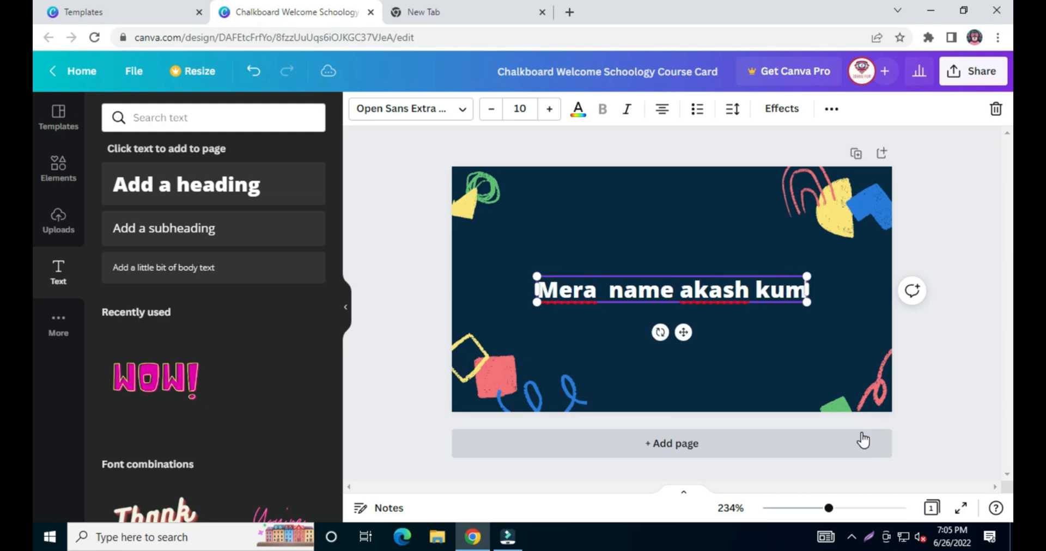
{"action": "type", "text": "ar hai"}
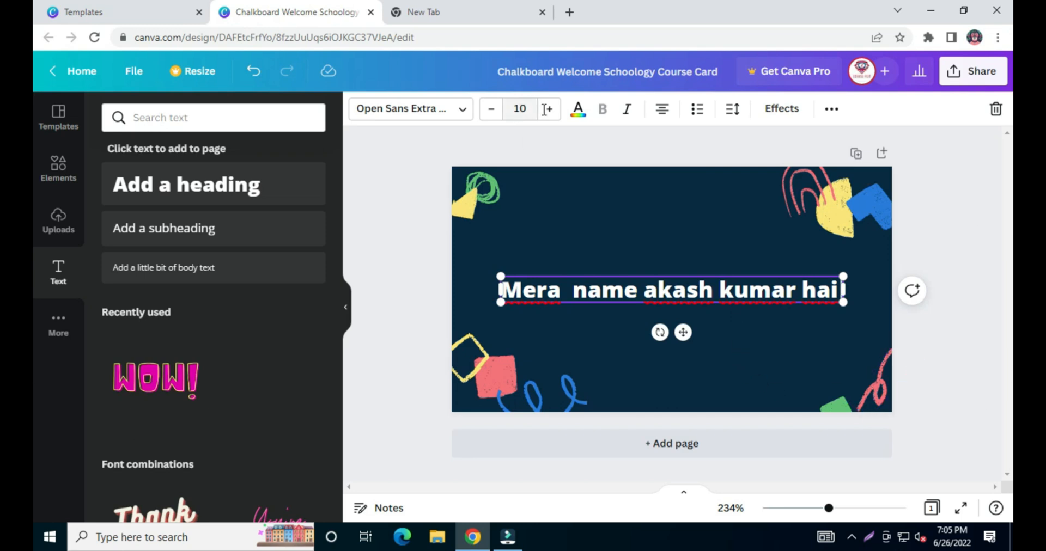
- Change the heading text colour to the default bright red
{"action": "left_click", "coordinate": [578, 108]}
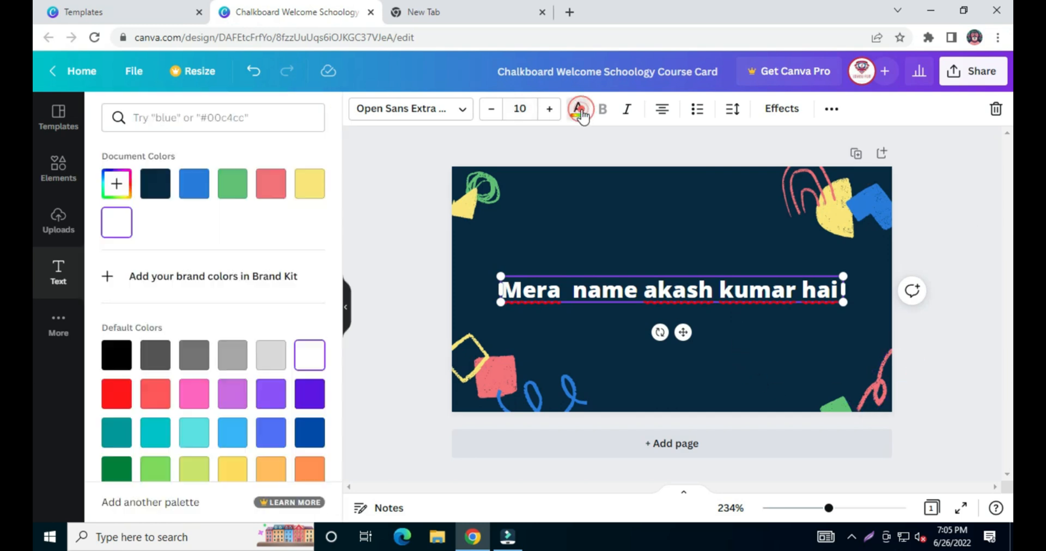
{"action": "left_click", "coordinate": [116, 393]}
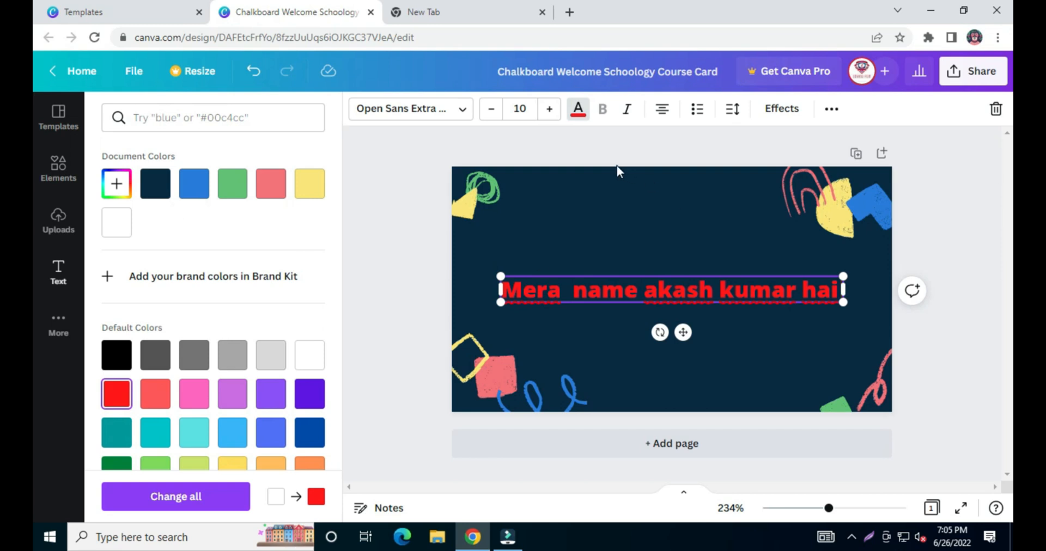
{"action": "left_click", "coordinate": [717, 263]}
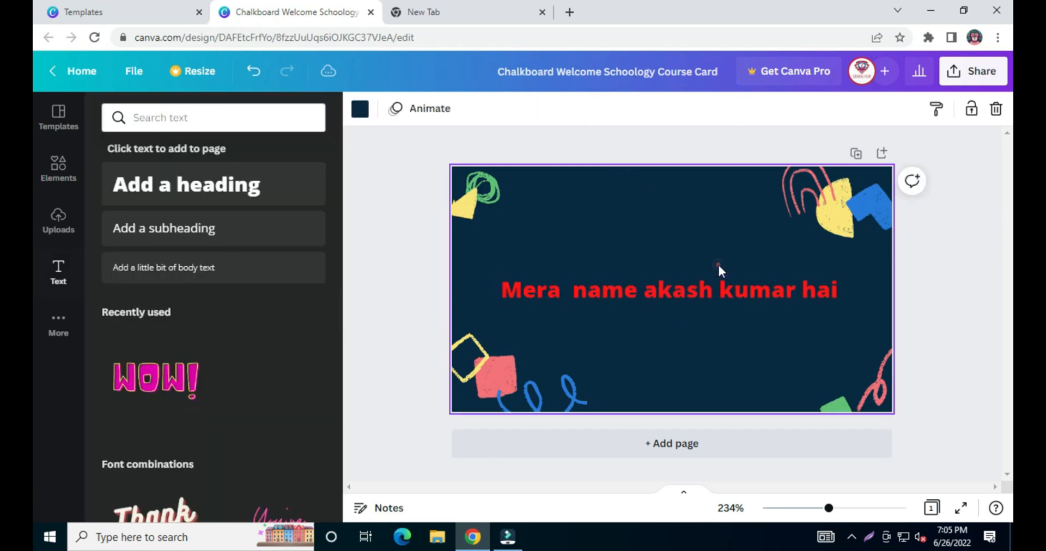
- Italicize the red heading text on the course card
{"action": "left_click", "coordinate": [730, 290]}
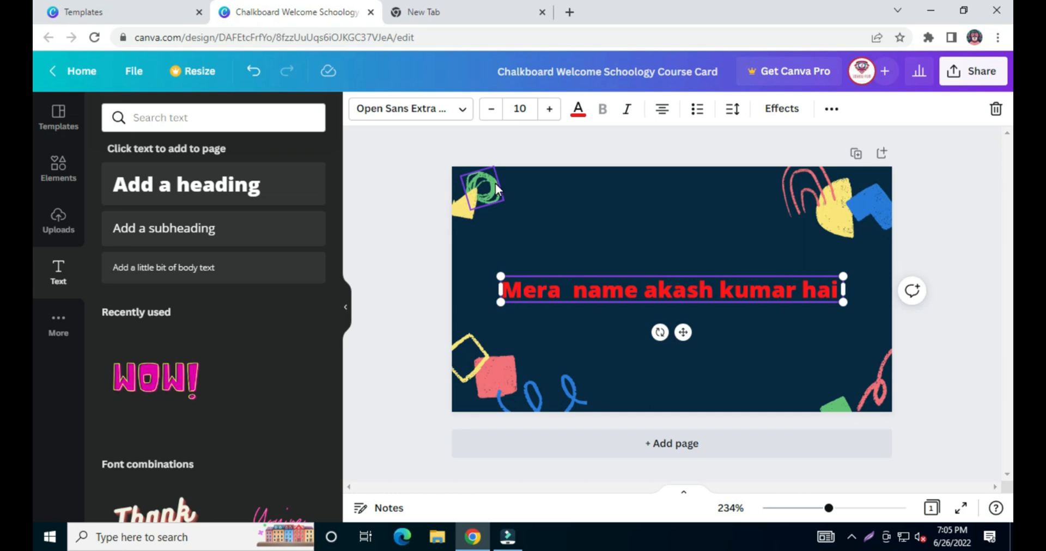
{"action": "left_click", "coordinate": [747, 229]}
{"action": "left_click", "coordinate": [704, 285]}
{"action": "left_click", "coordinate": [631, 115]}
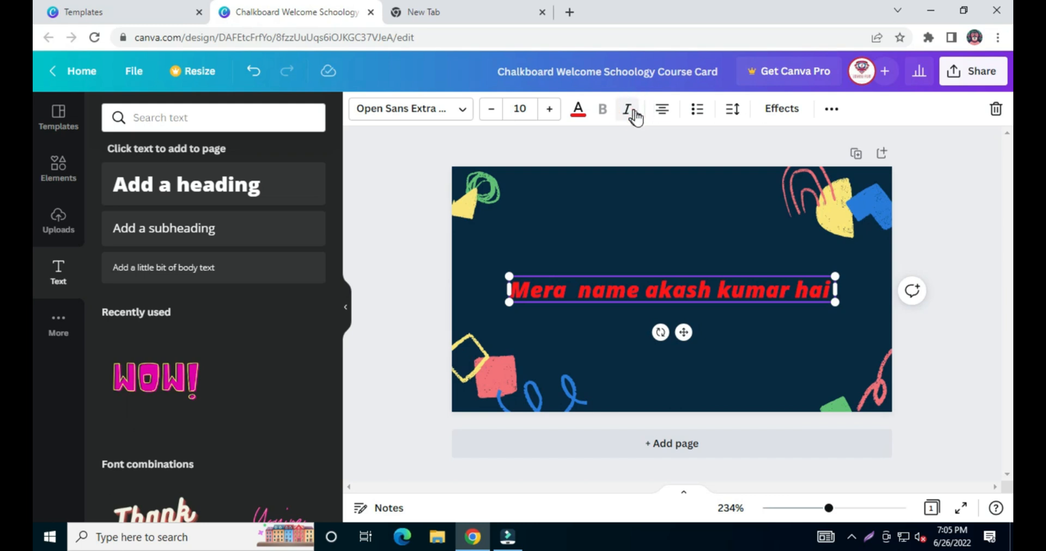
{"action": "left_click", "coordinate": [661, 111]}
{"action": "left_click", "coordinate": [661, 114]}
{"action": "left_click", "coordinate": [652, 205]}
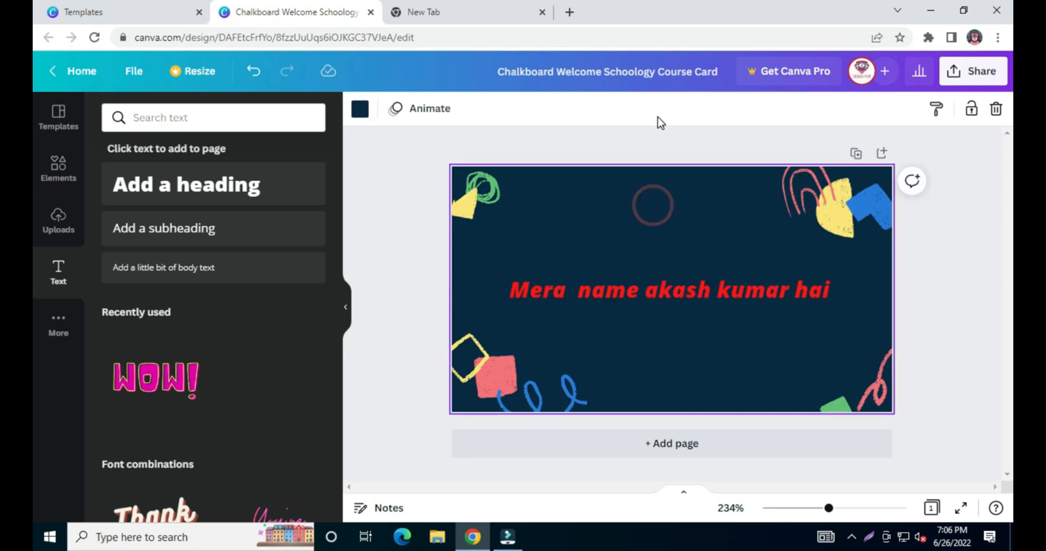
{"action": "left_click", "coordinate": [609, 303]}
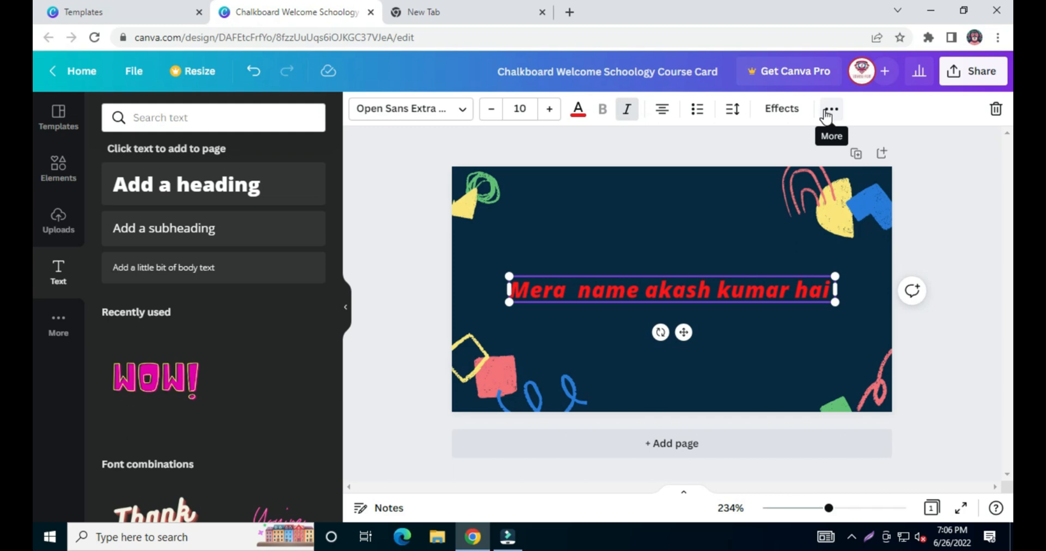
{"action": "left_click", "coordinate": [716, 355]}
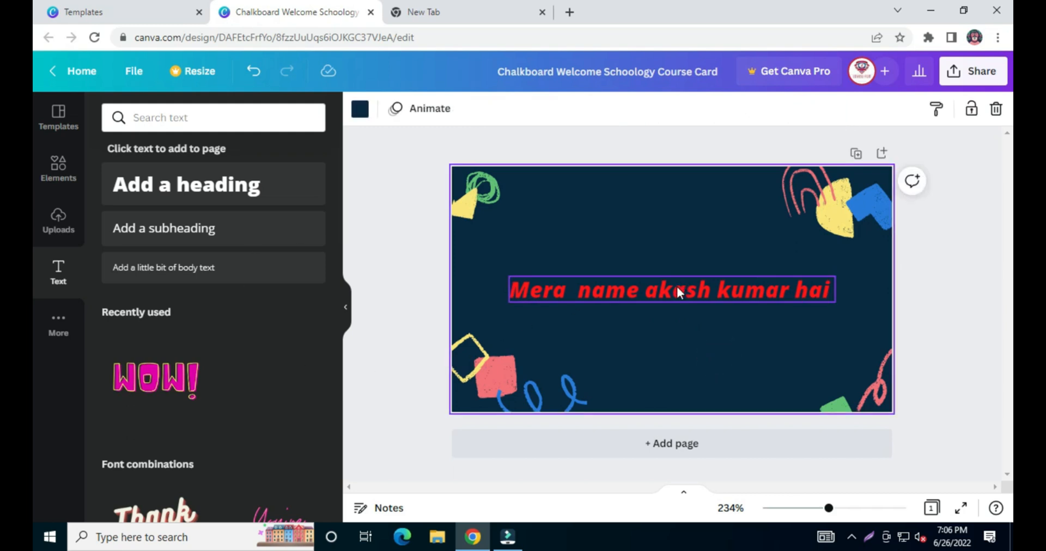
- Move the heading to the card's upper edge and shrink it to about size 8.5, fitting between the corner decorations
{"action": "left_click_drag", "start_coordinate": [676, 284], "coordinate": [665, 210]}
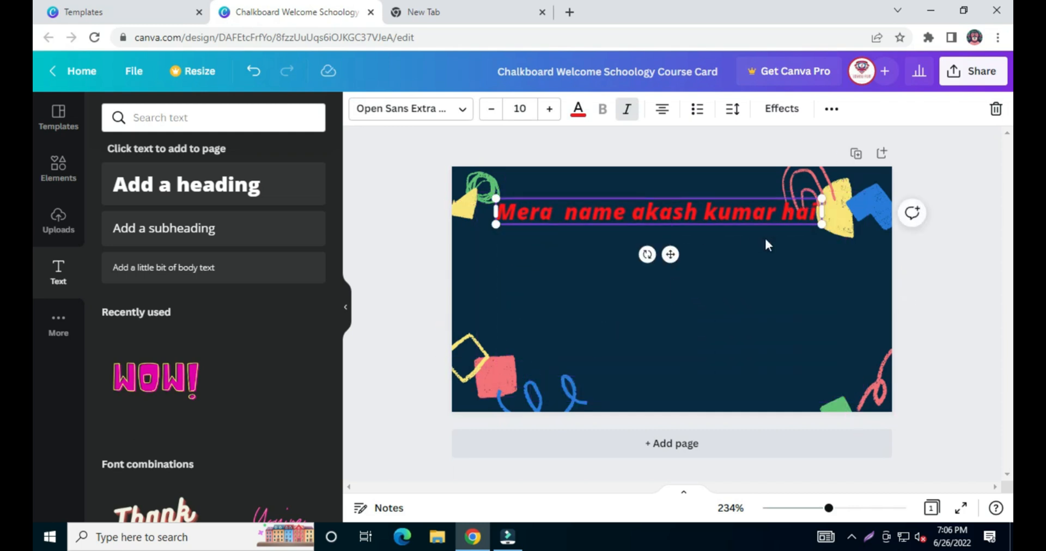
{"action": "left_click_drag", "start_coordinate": [808, 220], "coordinate": [774, 219]}
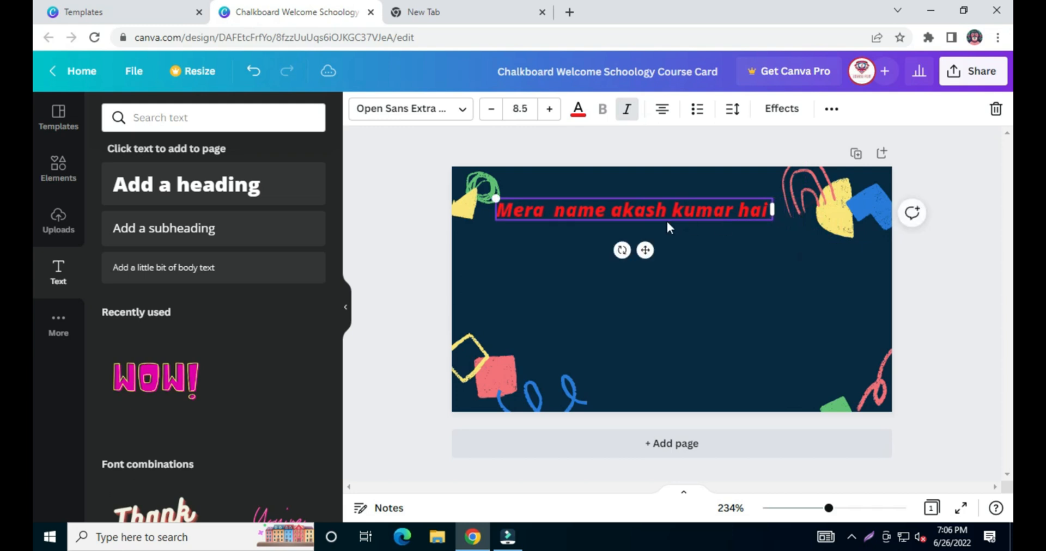
{"action": "left_click_drag", "start_coordinate": [661, 211], "coordinate": [665, 183]}
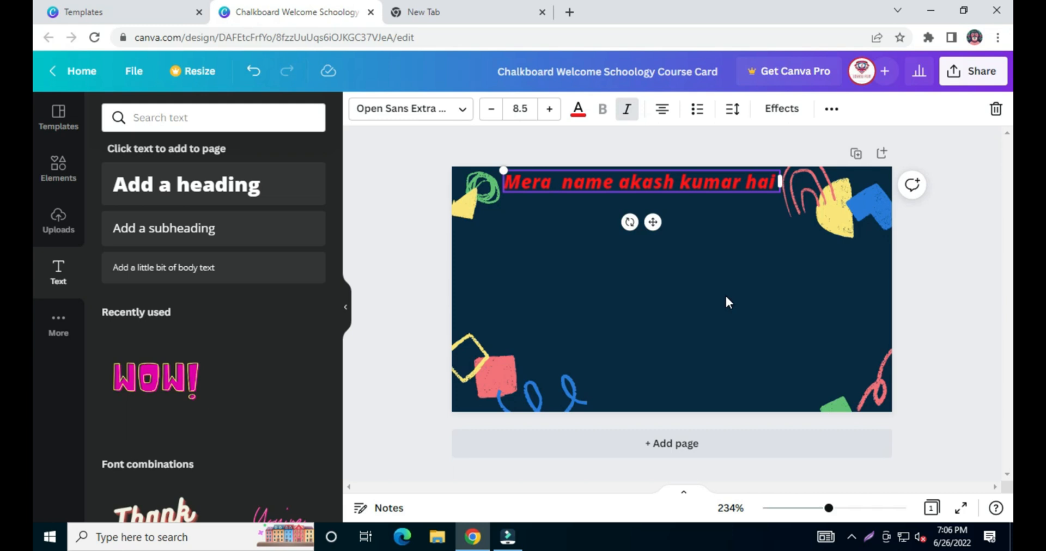
{"action": "left_click", "coordinate": [722, 295]}
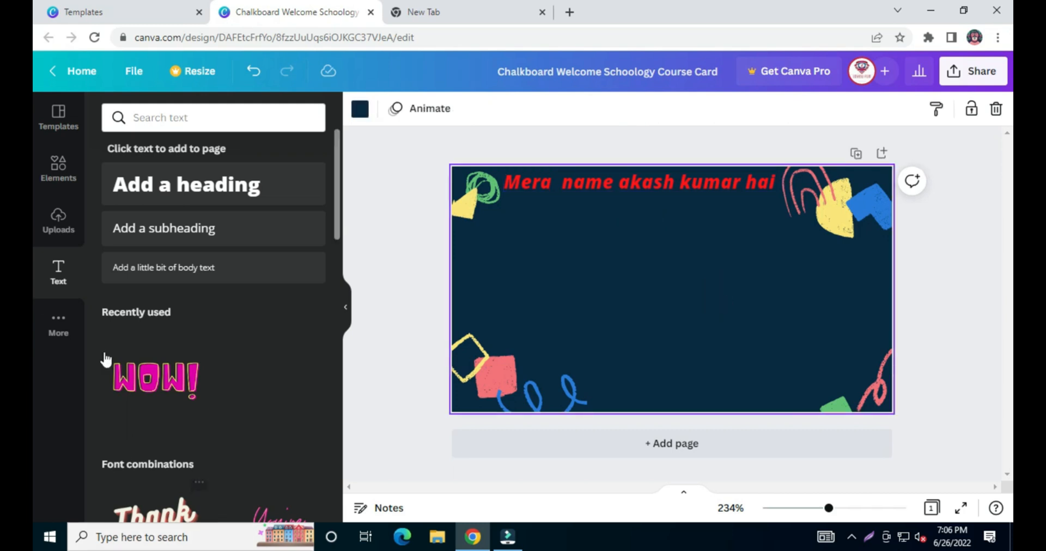
- Place the uploaded red apple on the card's left half and the man in a dark suit on its right half
{"action": "left_click", "coordinate": [56, 221]}
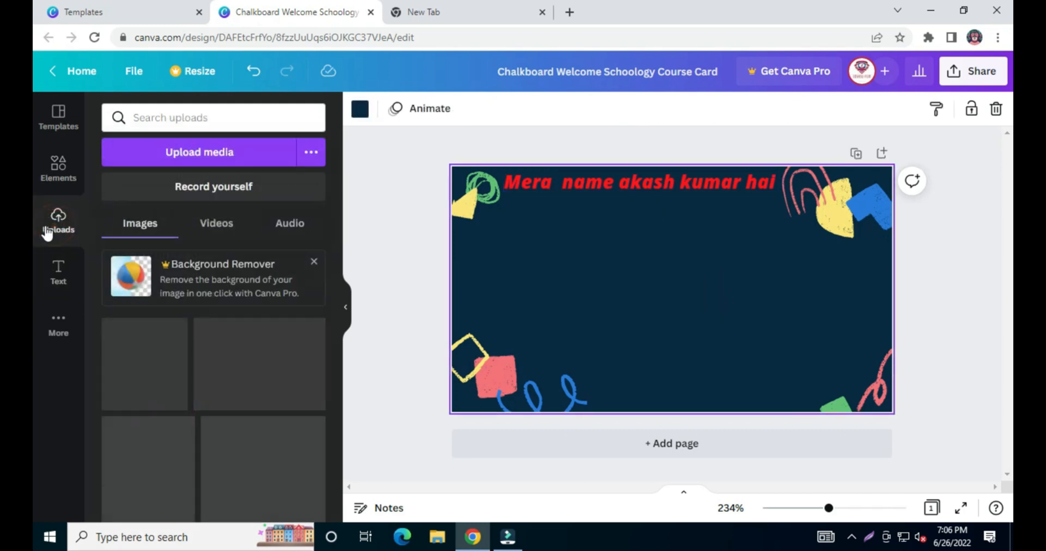
{"action": "scroll", "coordinate": [218, 408], "scroll_direction": "down", "scroll_amount": 3}
{"action": "scroll", "coordinate": [221, 491], "scroll_direction": "up", "scroll_amount": 1}
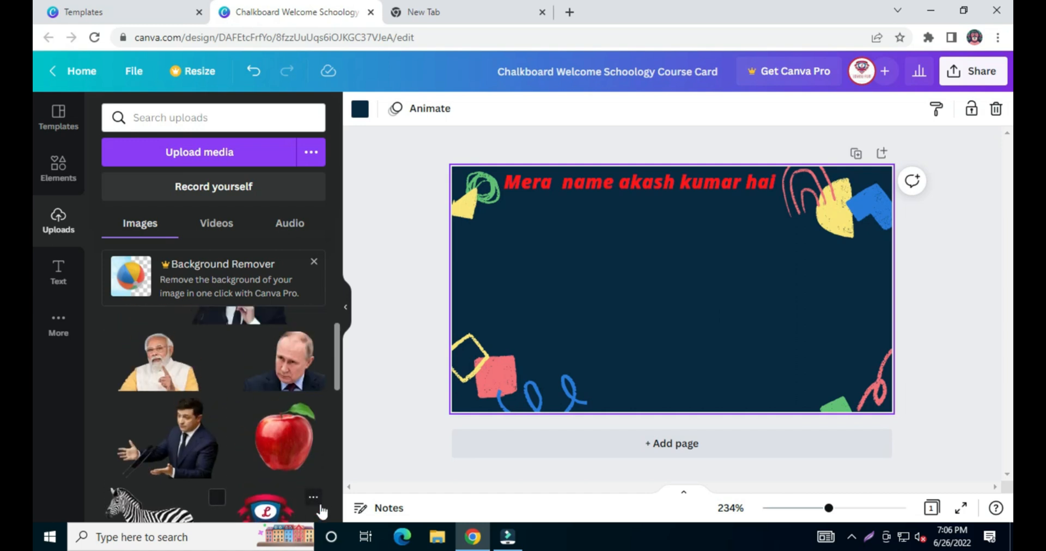
{"action": "left_click_drag", "start_coordinate": [283, 436], "coordinate": [577, 289]}
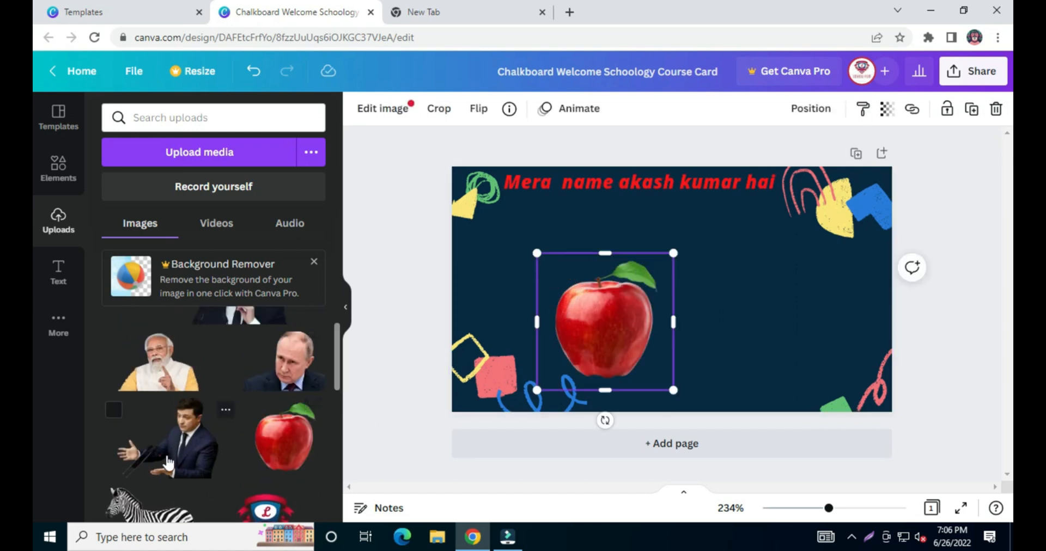
{"action": "left_click_drag", "start_coordinate": [164, 436], "coordinate": [766, 273]}
{"action": "left_click_drag", "start_coordinate": [599, 314], "coordinate": [556, 278]}
{"action": "left_click_drag", "start_coordinate": [827, 281], "coordinate": [772, 294]}
{"action": "left_click", "coordinate": [691, 376]}
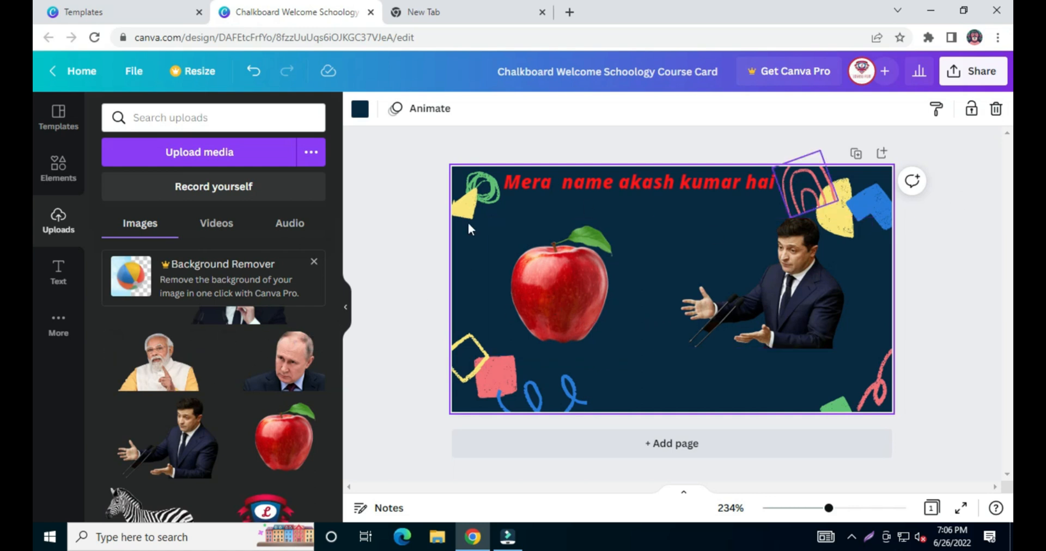
- Browse the additional Canva apps and start using Character Builder
{"action": "left_click", "coordinate": [40, 275]}
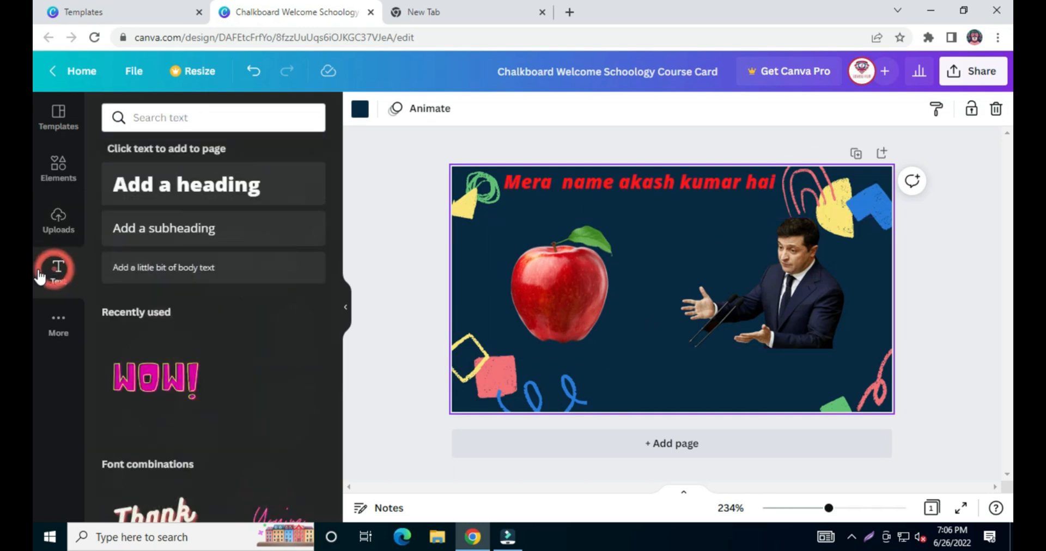
{"action": "left_click", "coordinate": [50, 321]}
{"action": "scroll", "coordinate": [166, 360], "scroll_direction": "down", "scroll_amount": 4}
{"action": "scroll", "coordinate": [165, 360], "scroll_direction": "down", "scroll_amount": 3}
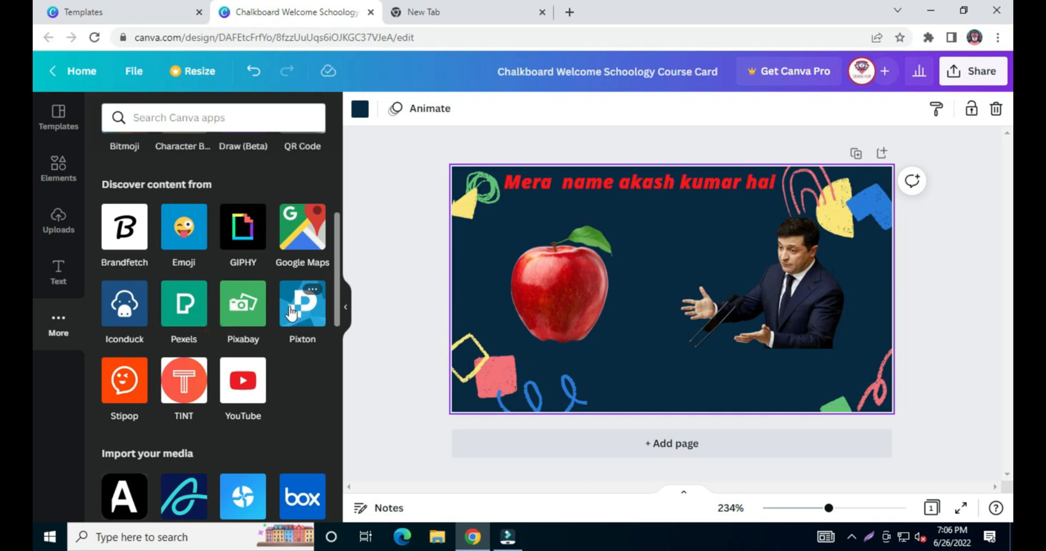
{"action": "left_click", "coordinate": [260, 290]}
{"action": "scroll", "coordinate": [214, 292], "scroll_direction": "up", "scroll_amount": 5}
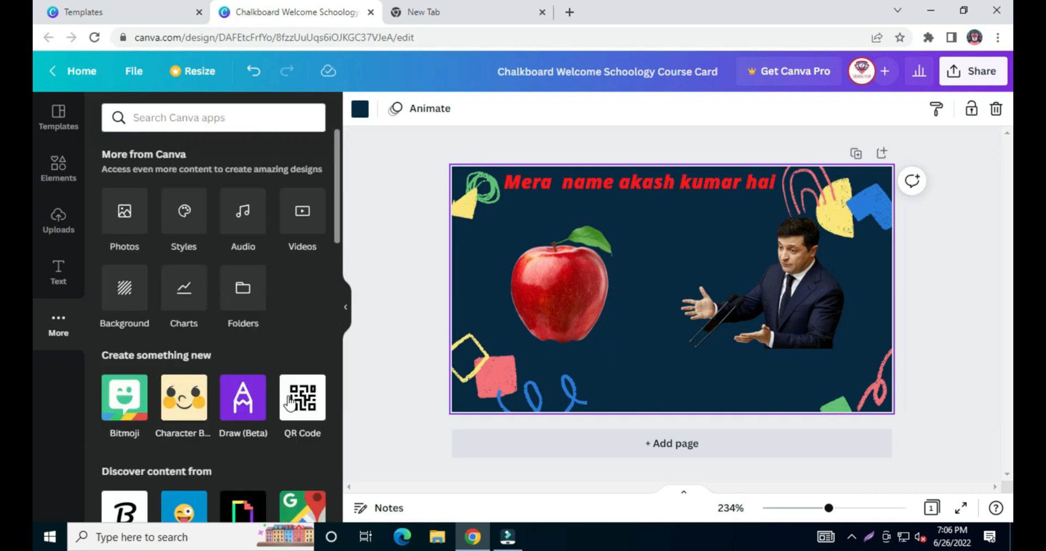
{"action": "left_click", "coordinate": [198, 410]}
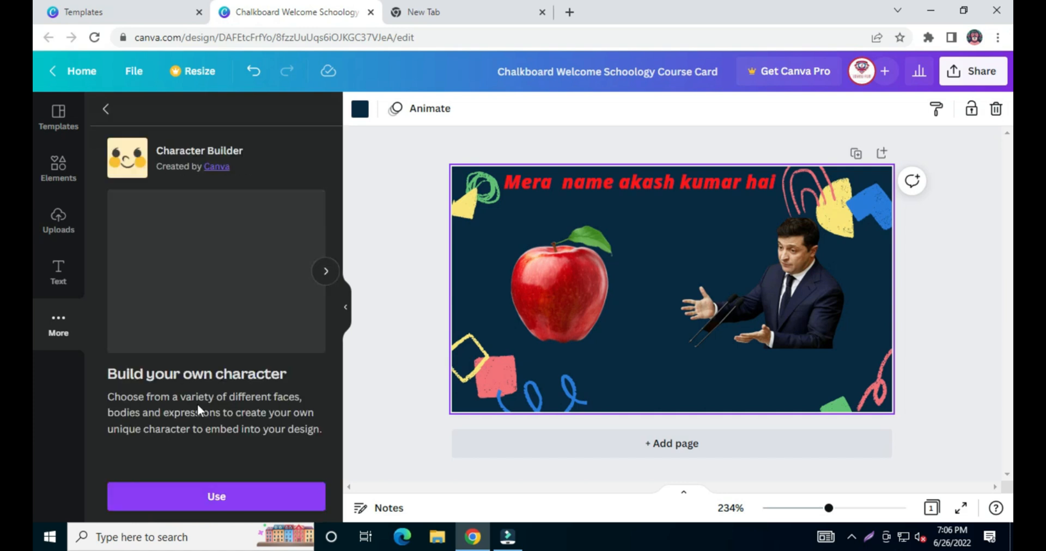
{"action": "left_click", "coordinate": [243, 504]}
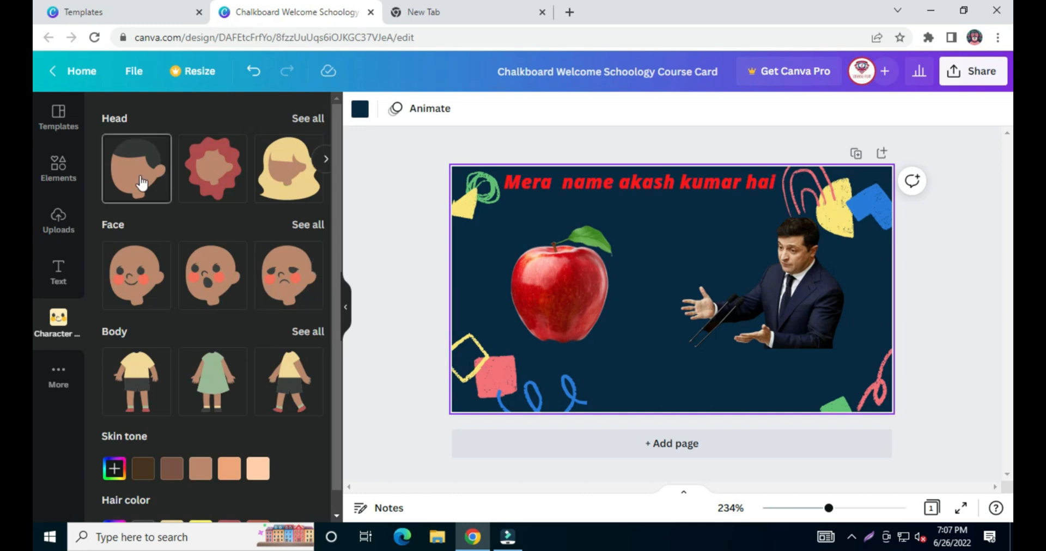
- Build a character with the curly-haired head and the open-mouthed face, and add it to the course card
{"action": "left_click", "coordinate": [231, 198]}
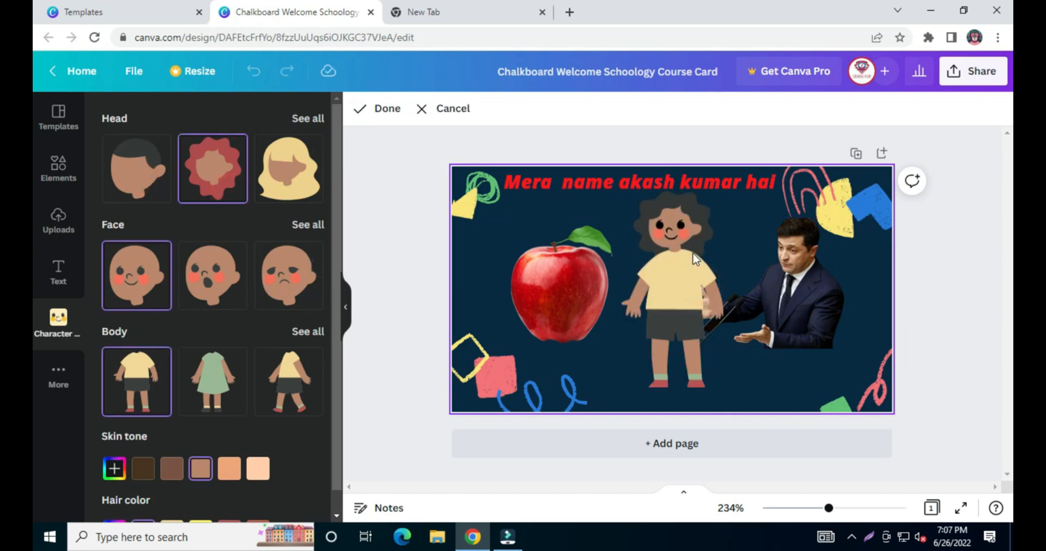
{"action": "left_click", "coordinate": [238, 273]}
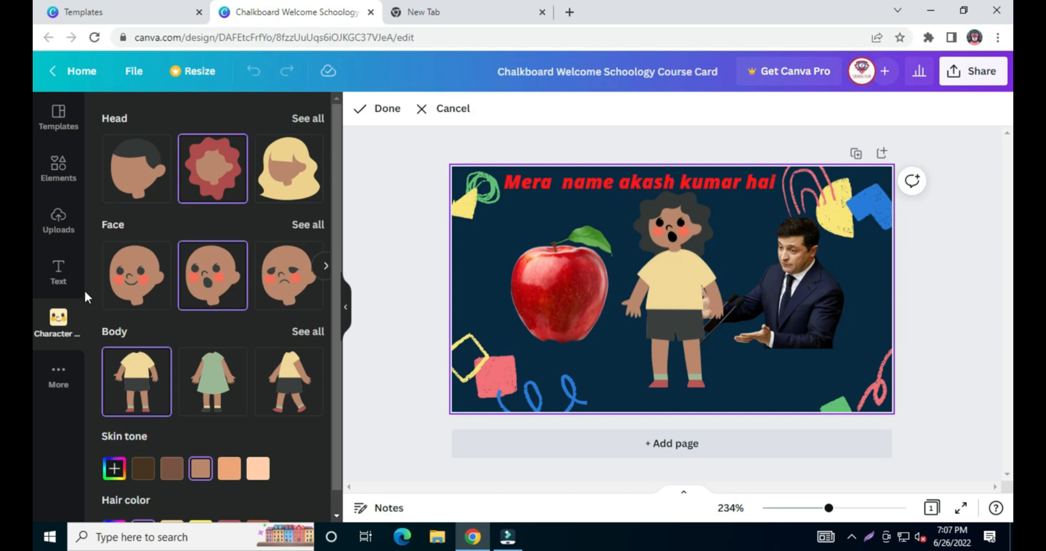
{"action": "left_click", "coordinate": [360, 109]}
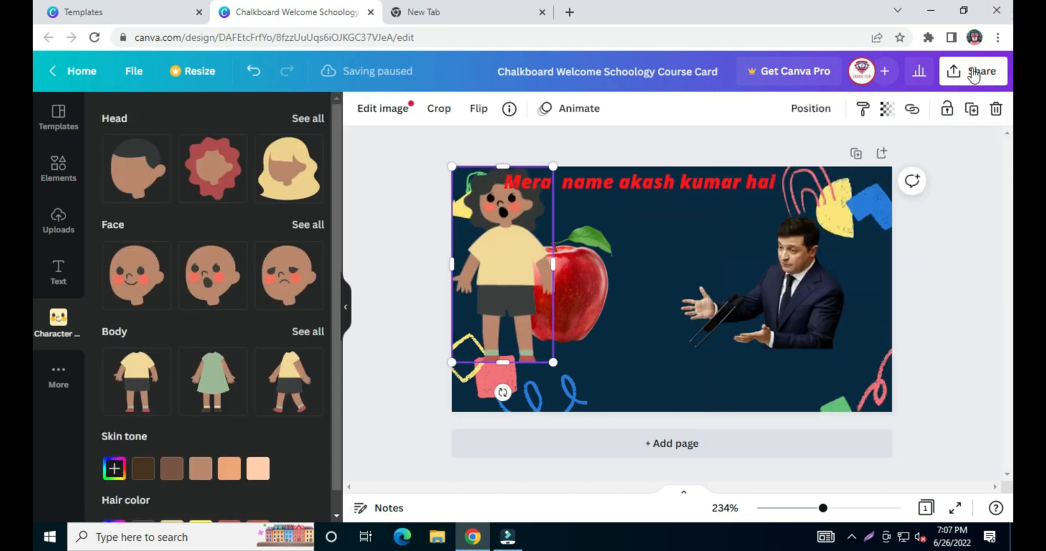
- Download the course card as a JPG file and open the downloaded image
{"action": "left_click", "coordinate": [974, 76]}
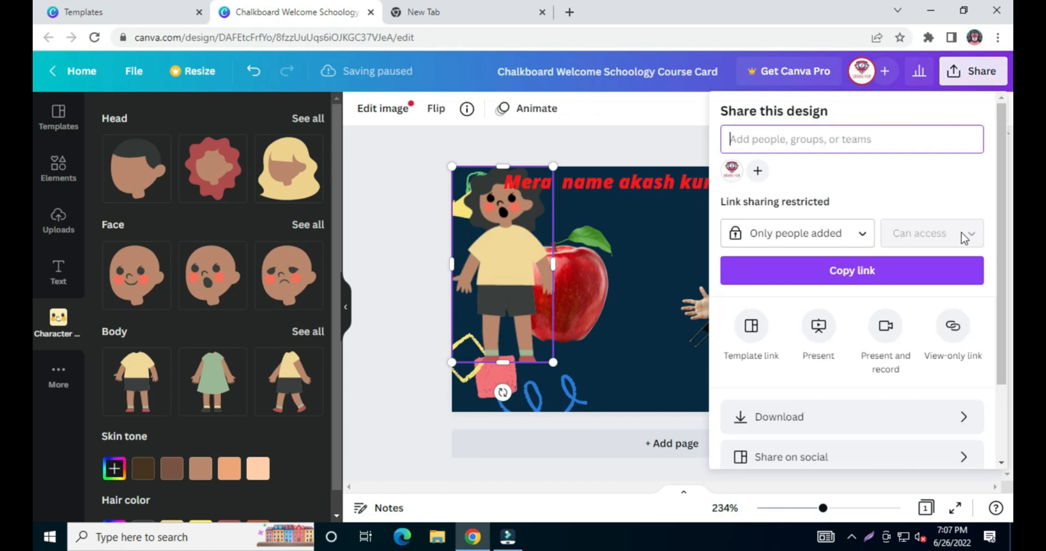
{"action": "left_click_drag", "start_coordinate": [1003, 231], "coordinate": [1011, 298]}
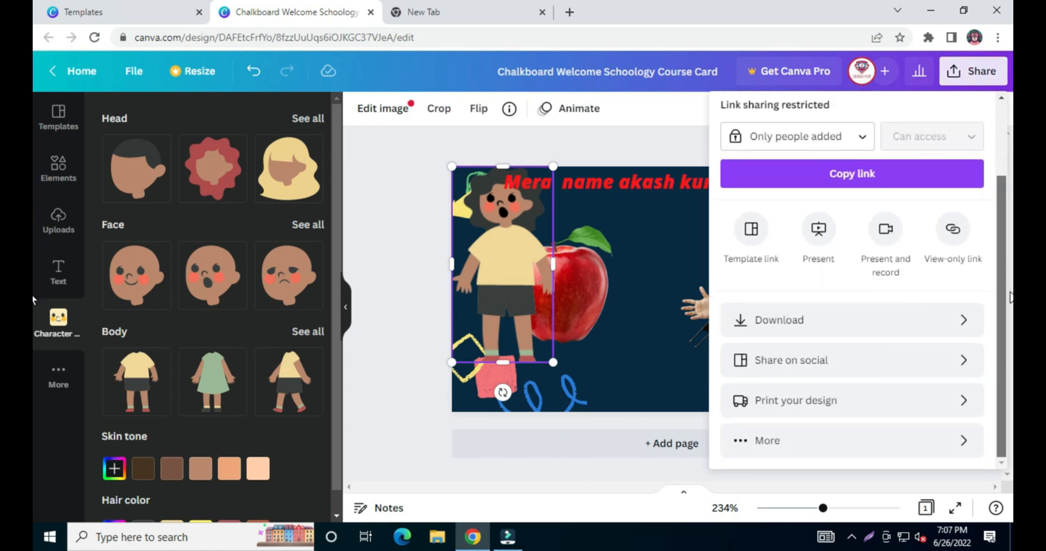
{"action": "left_click", "coordinate": [810, 325]}
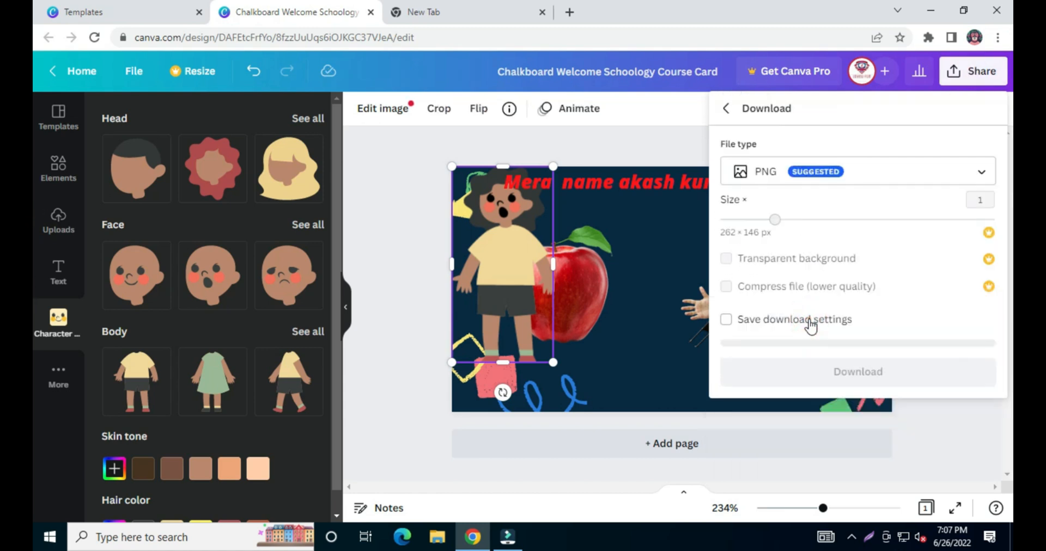
{"action": "left_click", "coordinate": [917, 186]}
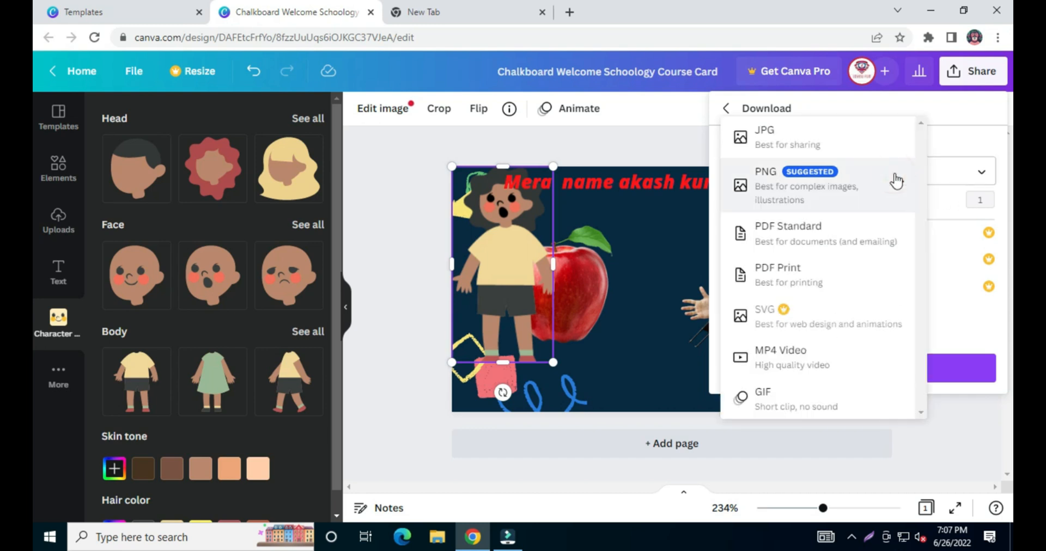
{"action": "left_click", "coordinate": [807, 139]}
{"action": "left_click", "coordinate": [798, 179]}
{"action": "left_click", "coordinate": [788, 228]}
{"action": "left_click", "coordinate": [869, 170]}
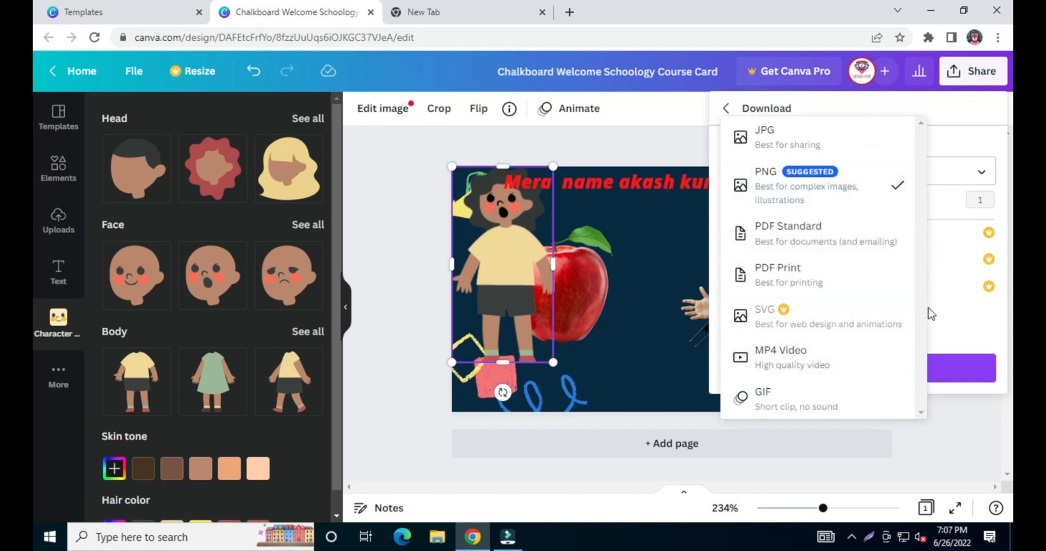
{"action": "left_click", "coordinate": [770, 160]}
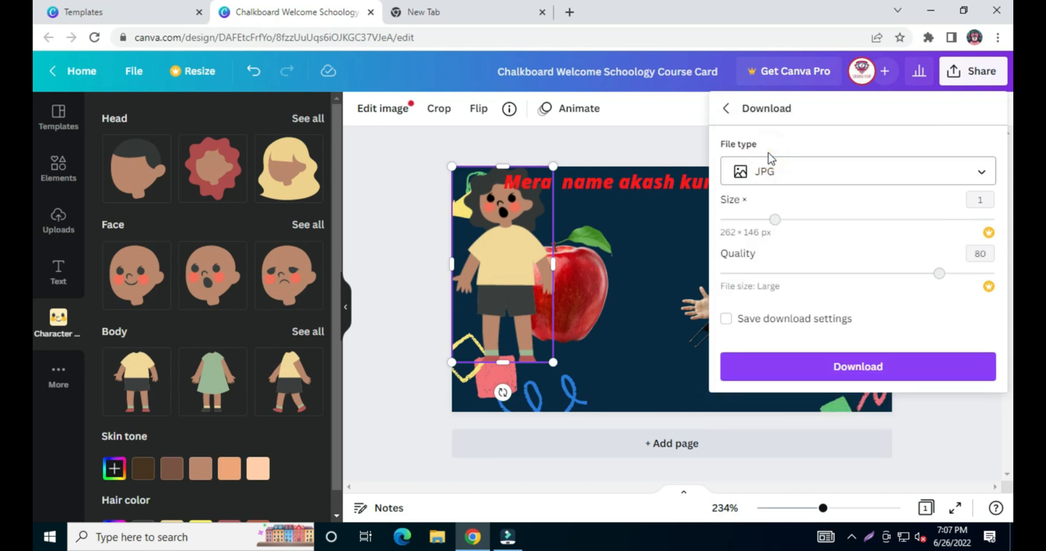
{"action": "left_click", "coordinate": [901, 364]}
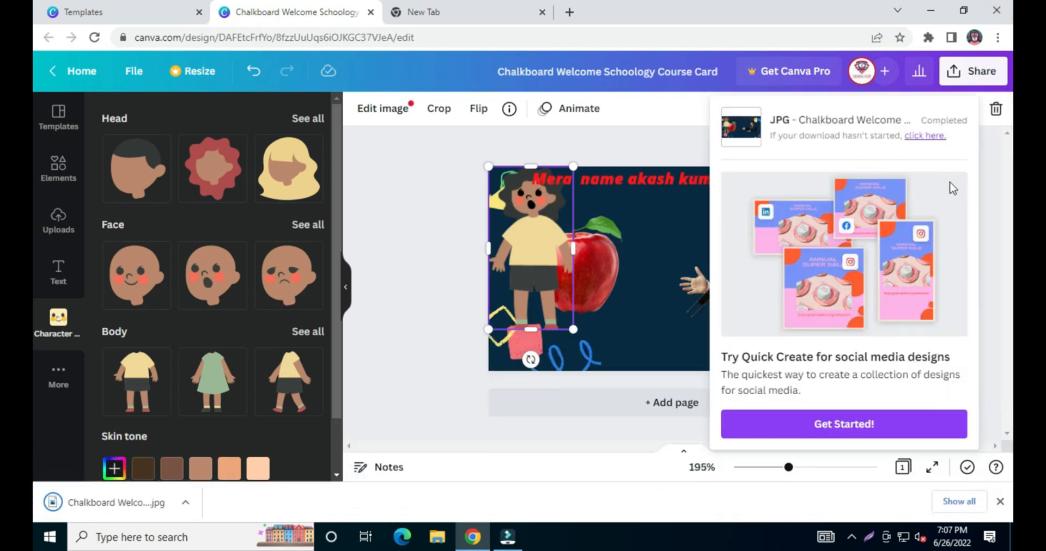
{"action": "left_click", "coordinate": [96, 502]}
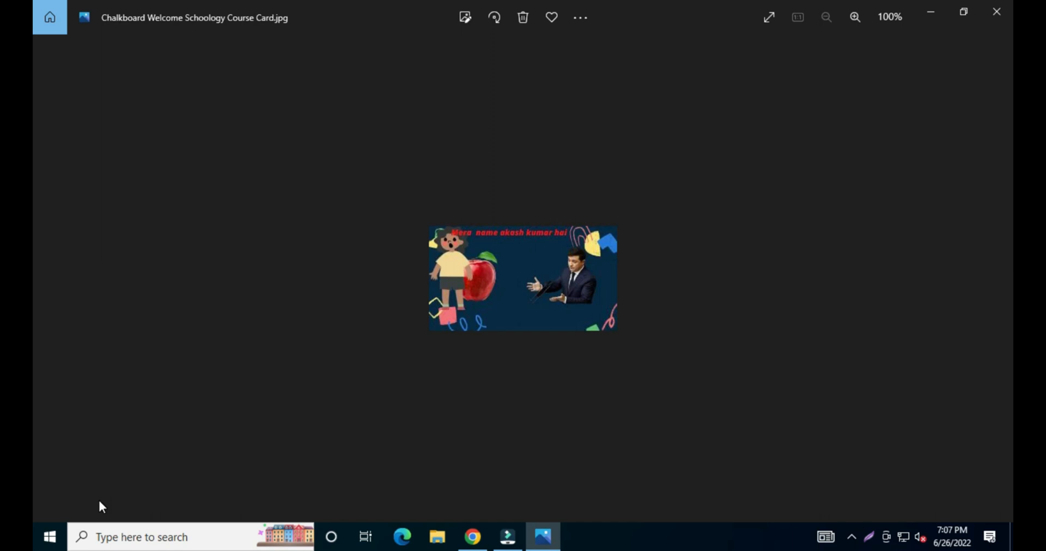
- Enlarge the downloaded card image to inspect it, close the image viewer and dismiss the download notice in the Canva editor
{"action": "scroll", "coordinate": [539, 252], "scroll_direction": "up", "scroll_amount": 1}
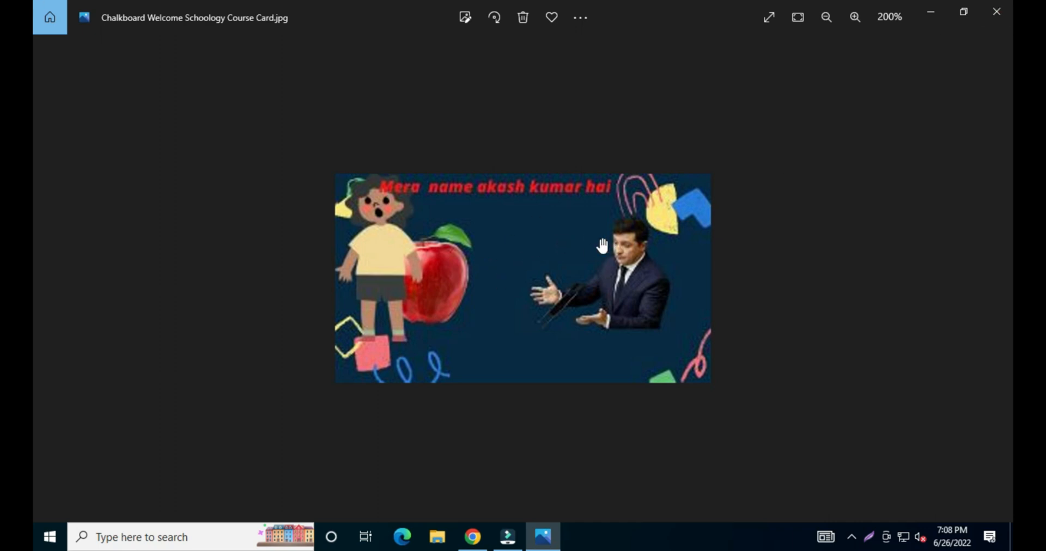
{"action": "left_click", "coordinate": [1010, 6]}
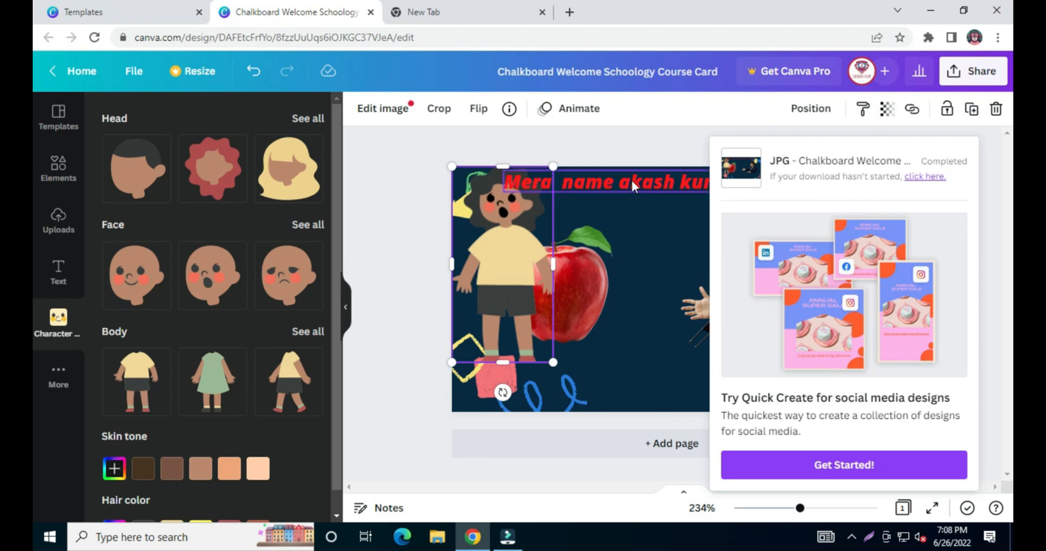
{"action": "left_click", "coordinate": [640, 148]}
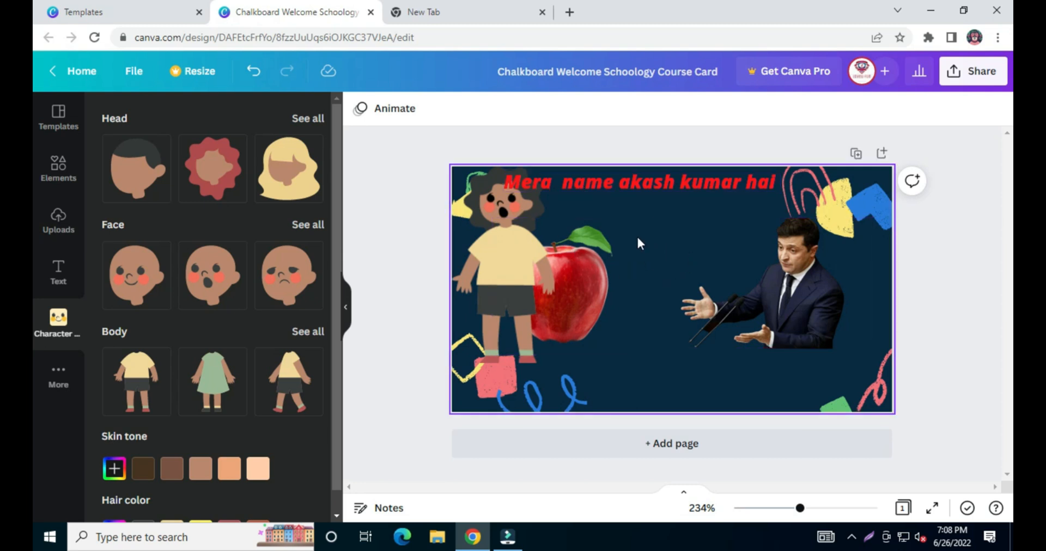
- Shrink the apple and the man in the dark suit, placing the man near the card's lower-right corner and the character in the middle
{"action": "left_click", "coordinate": [575, 253]}
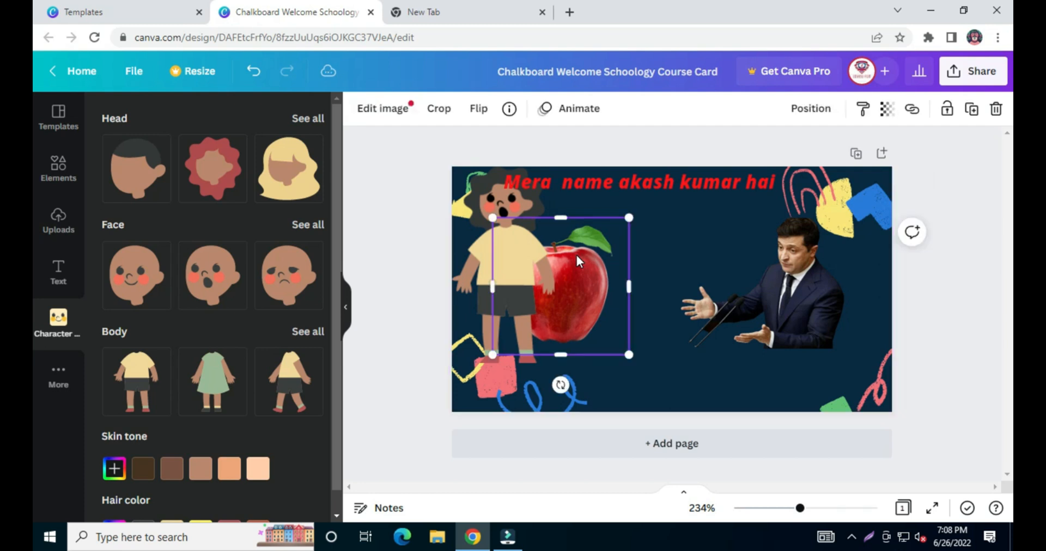
{"action": "left_click_drag", "start_coordinate": [627, 220], "coordinate": [607, 240]}
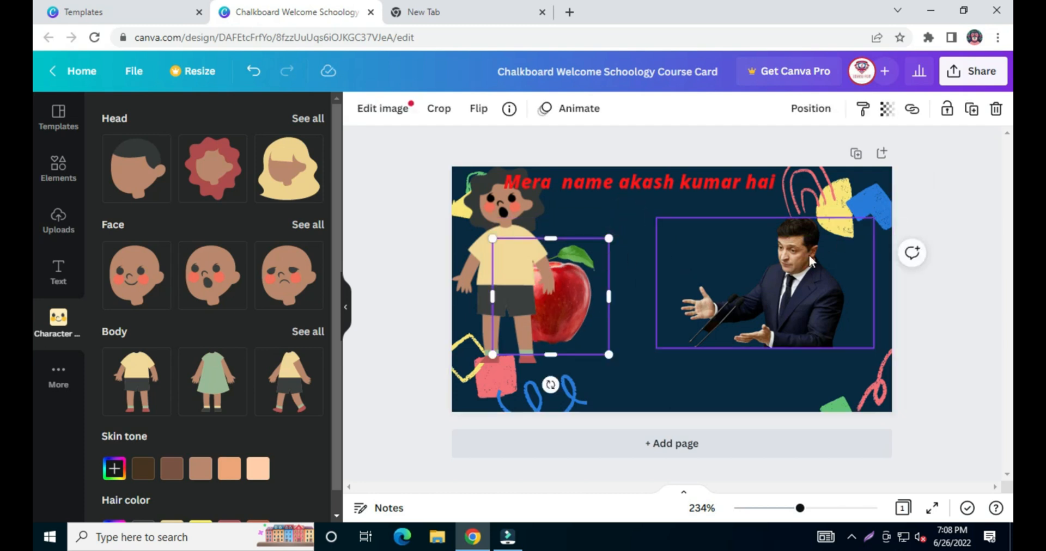
{"action": "double_click", "coordinate": [812, 260]}
{"action": "left_click_drag", "start_coordinate": [661, 218], "coordinate": [718, 272]}
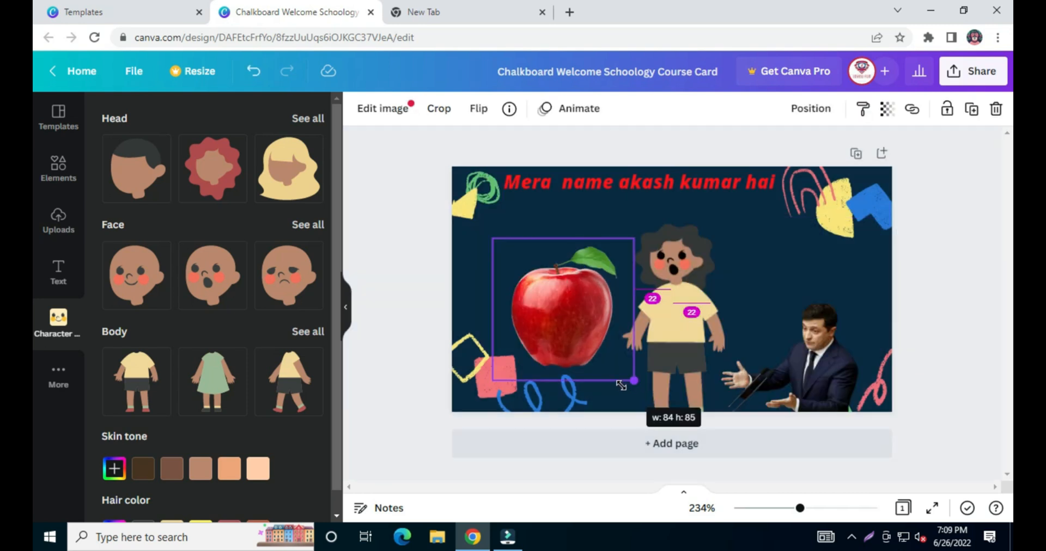
- Scale down the red apple and place it in the card's left part, clear of the curly-haired character
{"action": "left_click_drag", "start_coordinate": [621, 385], "coordinate": [565, 321]}
{"action": "left_click", "coordinate": [595, 217]}
{"action": "mouse_move", "coordinate": [570, 281]}
{"action": "left_mouse_down"}
{"action": "mouse_move", "coordinate": [594, 287]}
{"action": "mouse_move", "coordinate": [575, 283]}
{"action": "left_mouse_up"}
{"action": "left_click", "coordinate": [607, 202]}
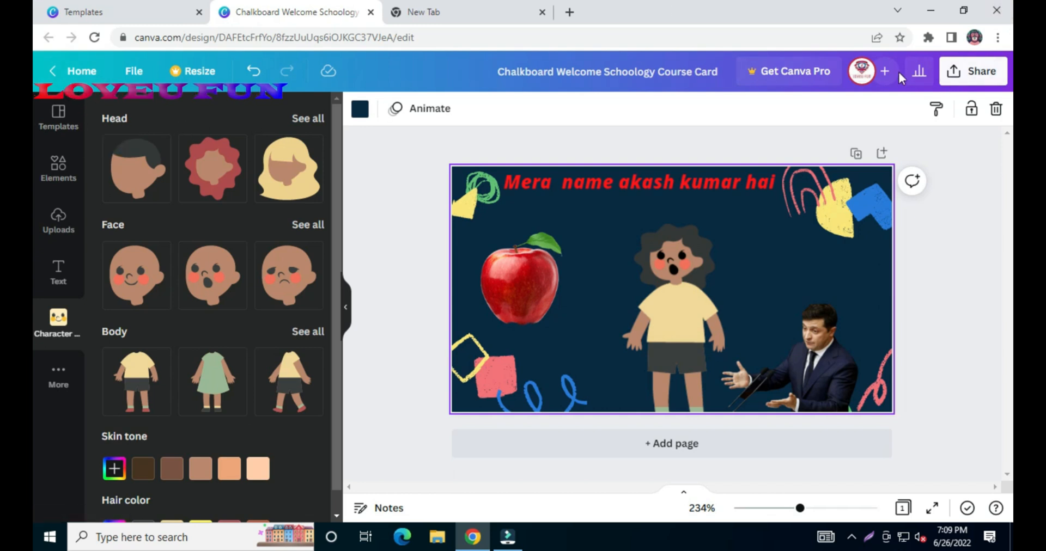
- Review who has access to the course card and examine its sharing, download and print options
{"action": "left_click", "coordinate": [863, 76]}
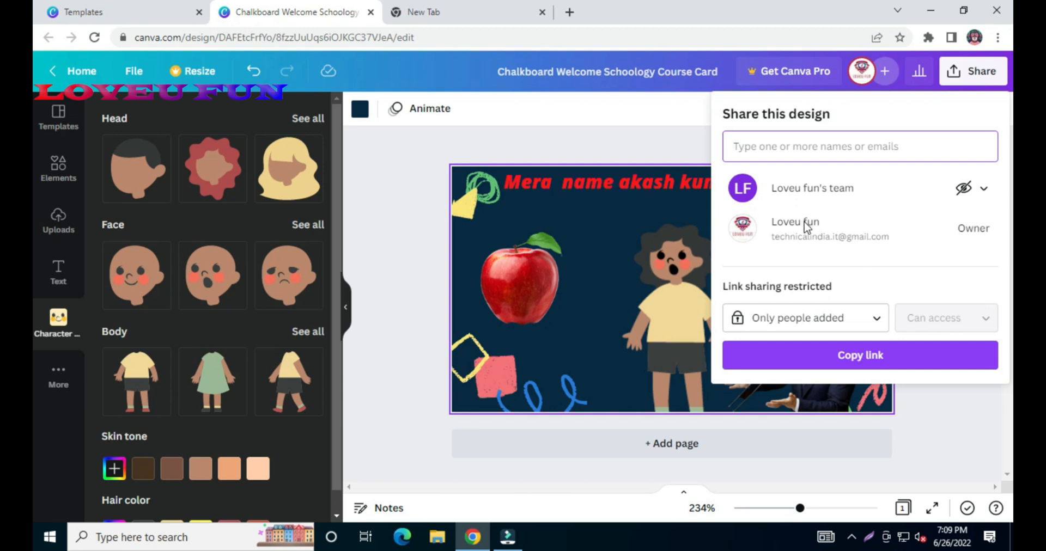
{"action": "left_click", "coordinate": [863, 77]}
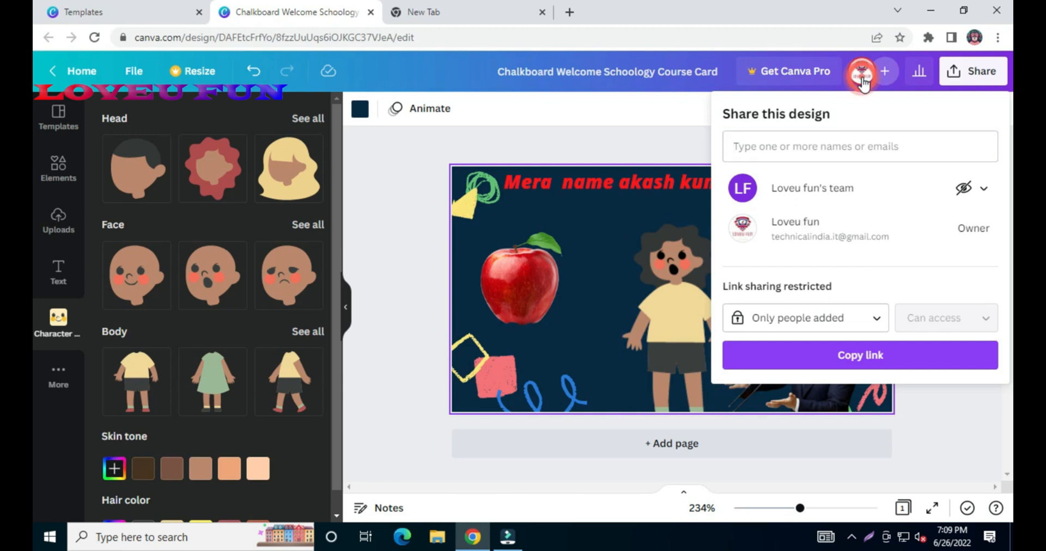
{"action": "left_click", "coordinate": [983, 71]}
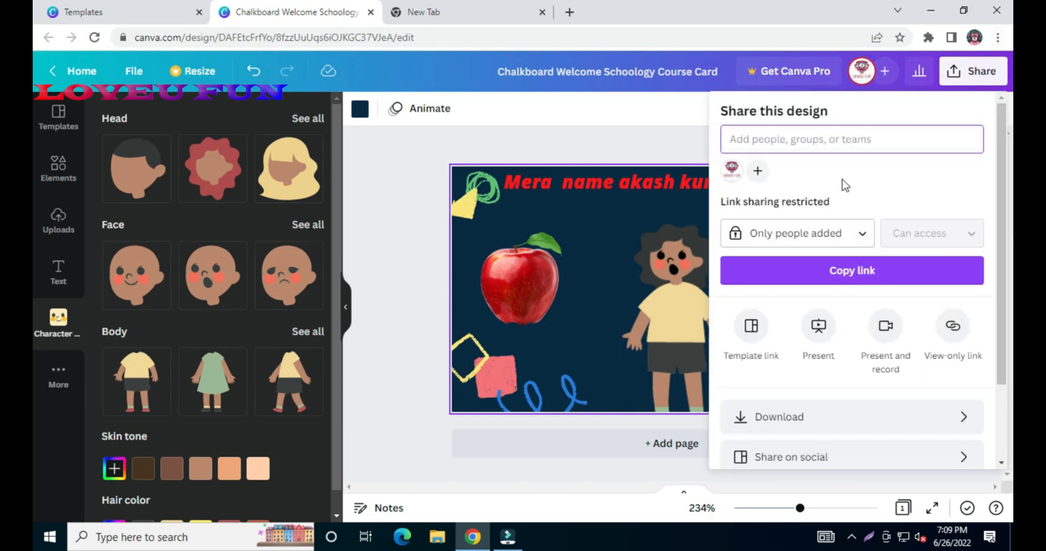
{"action": "scroll", "coordinate": [841, 185], "scroll_direction": "down", "scroll_amount": 3}
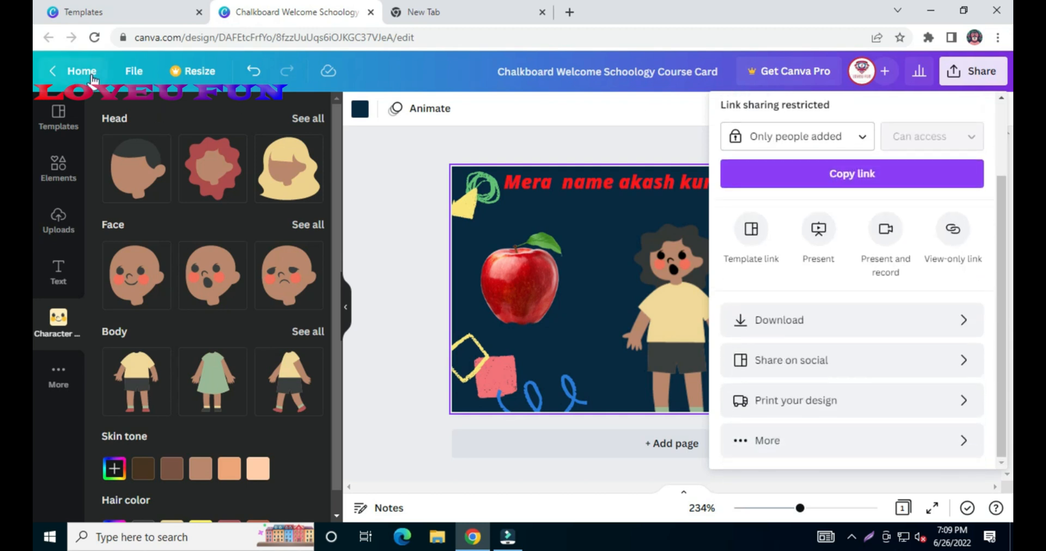
- Leave the course card for the Canva home page and sign out of the account
{"action": "left_click", "coordinate": [93, 79]}
{"action": "left_click", "coordinate": [593, 117]}
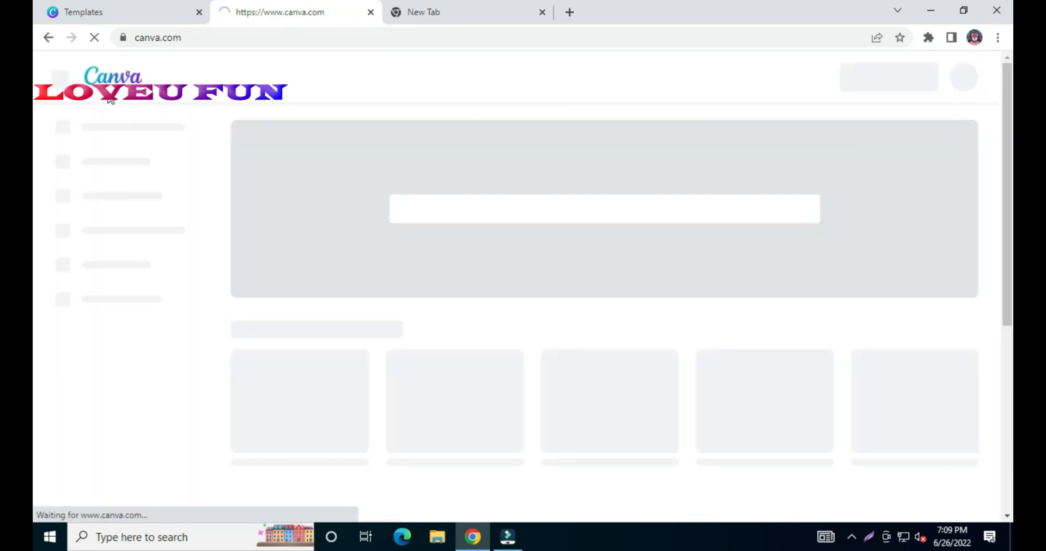
{"action": "left_click", "coordinate": [954, 86]}
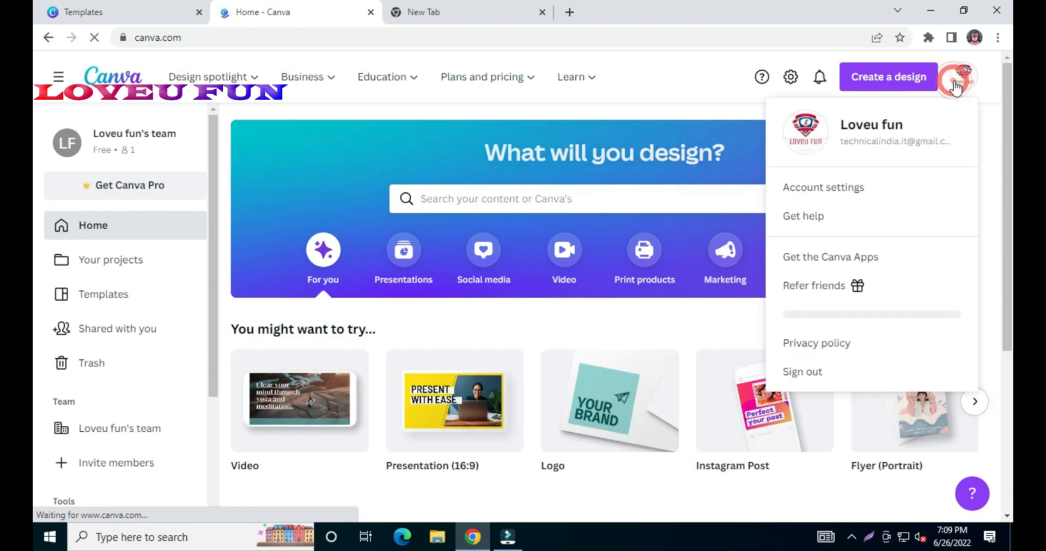
{"action": "left_click", "coordinate": [806, 341]}
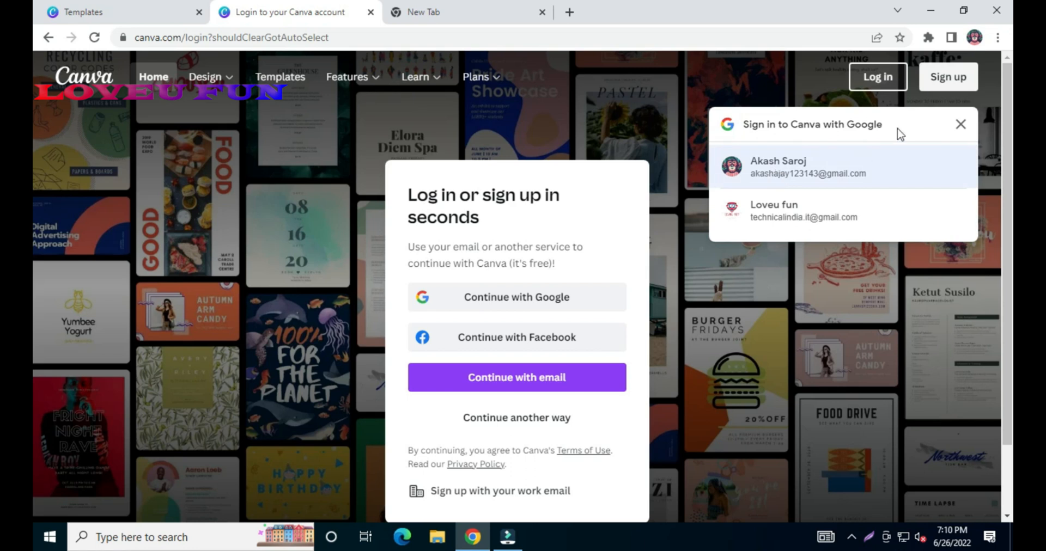
- Dismiss the Google sign-in prompt and close the login page's tab to return to the Ocean templates page
{"action": "left_click", "coordinate": [961, 118]}
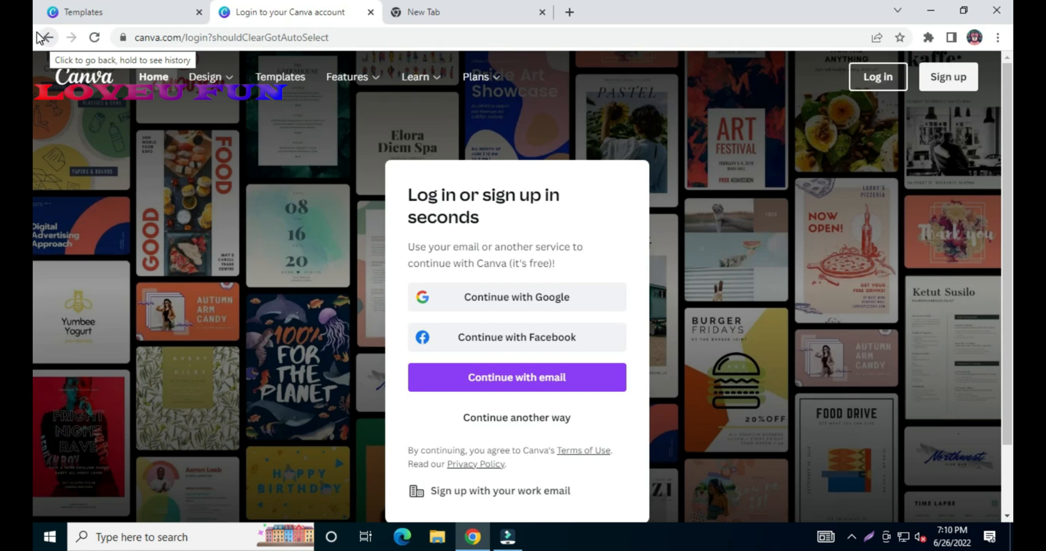
{"action": "left_click", "coordinate": [371, 12]}
{"action": "left_click", "coordinate": [991, 76]}
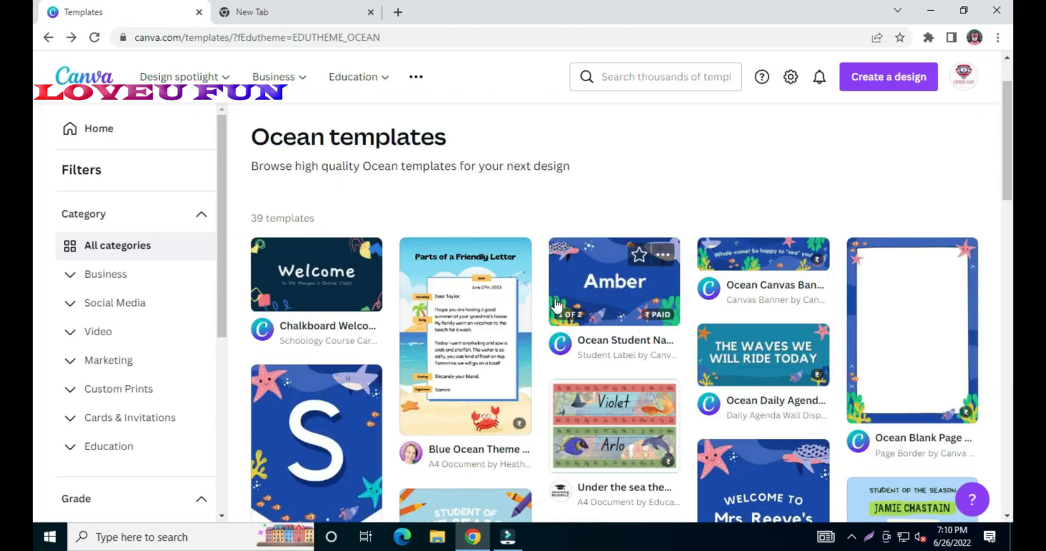